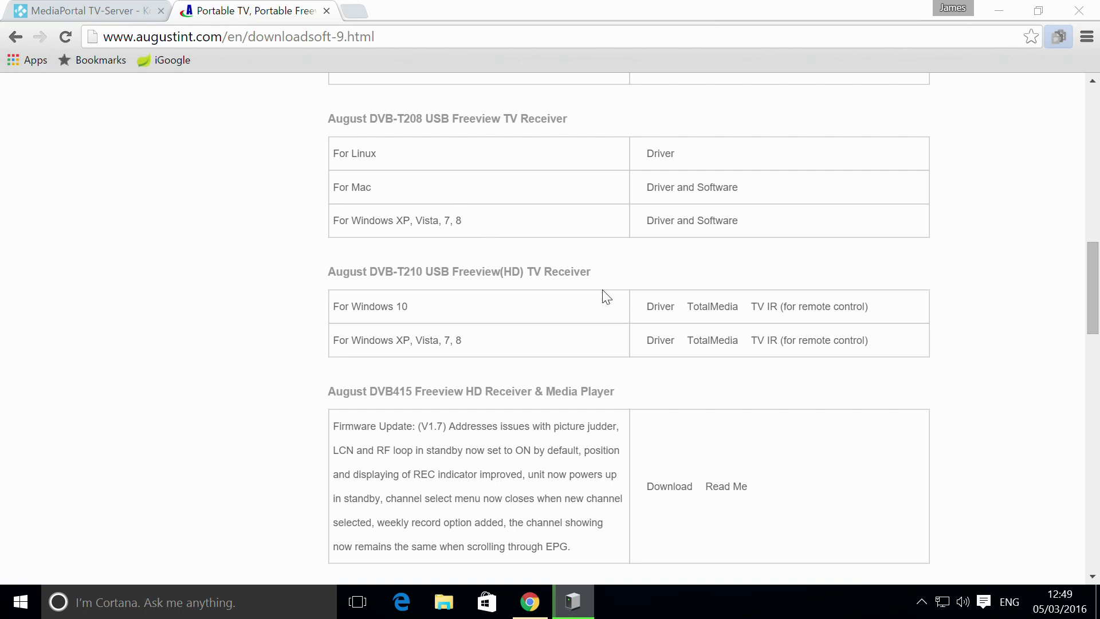
# - Dismiss the Device Setup window and download the Windows 10 driver for the August DVB-T210 USB Freeview(HD) TV Receiver
pyautogui.click(573, 601)
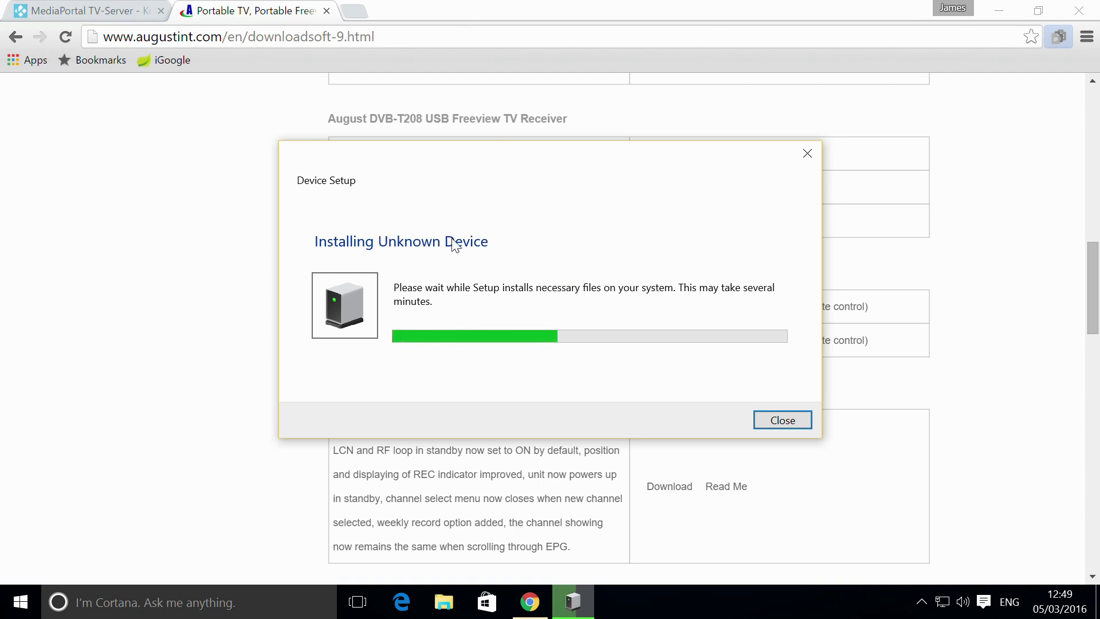
pyautogui.click(779, 422)
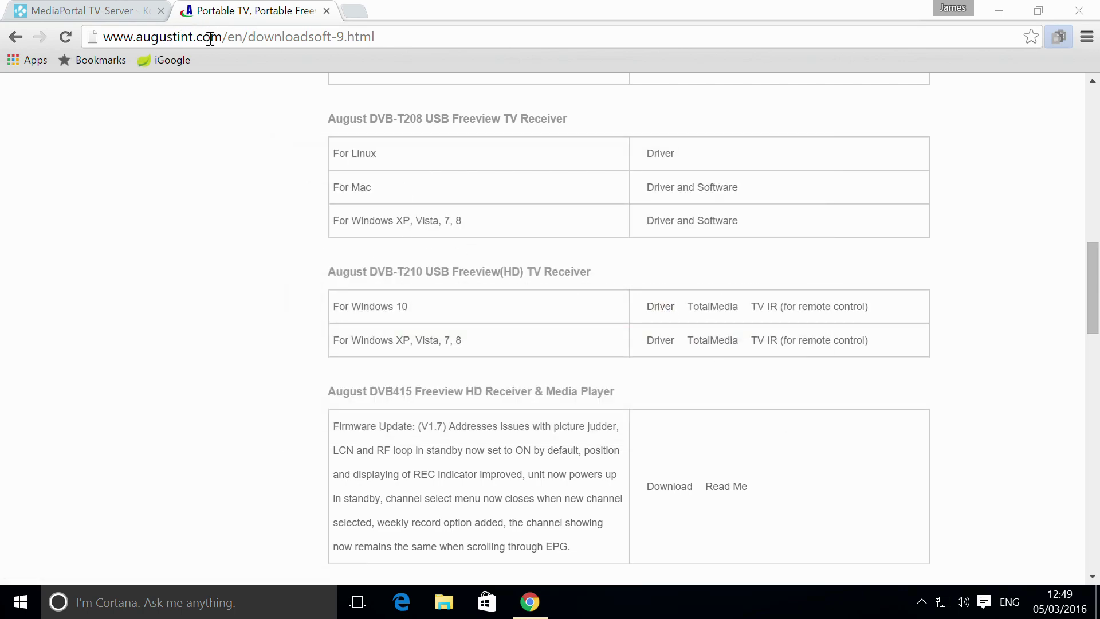
pyautogui.scroll(15, 239, 83)
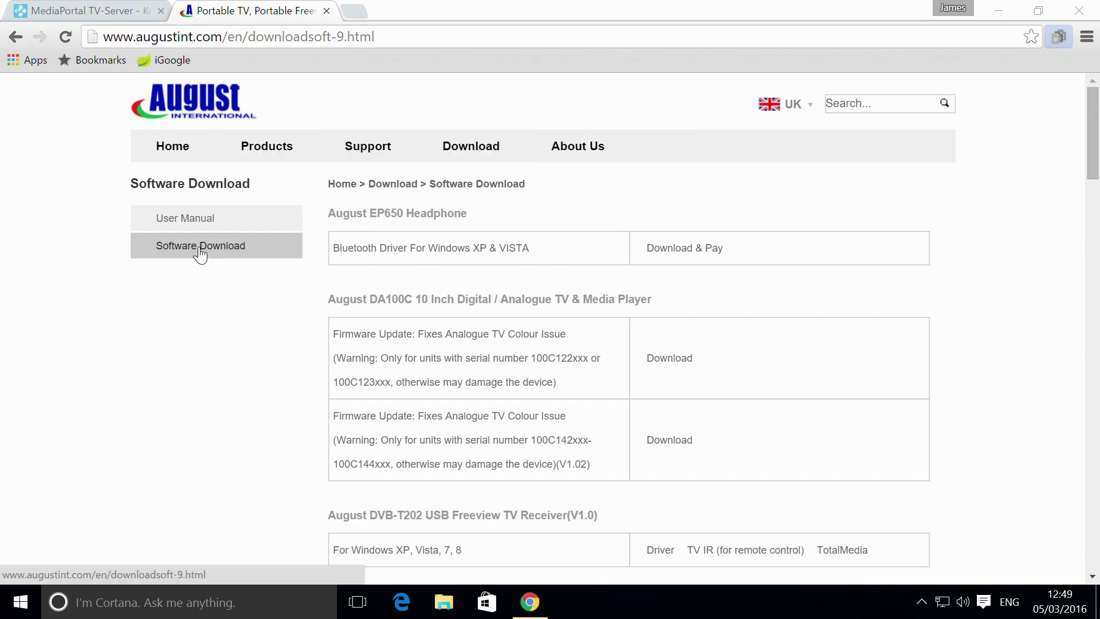
pyautogui.scroll(-9, 356, 282)
pyautogui.scroll(3, 363, 290)
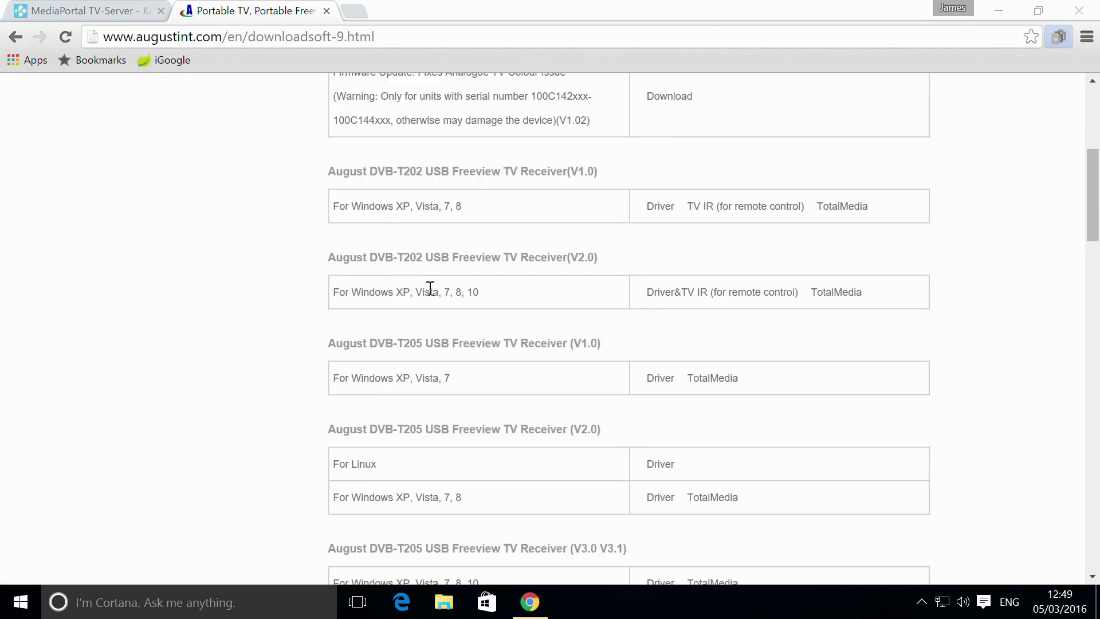
pyautogui.scroll(-8, 499, 290)
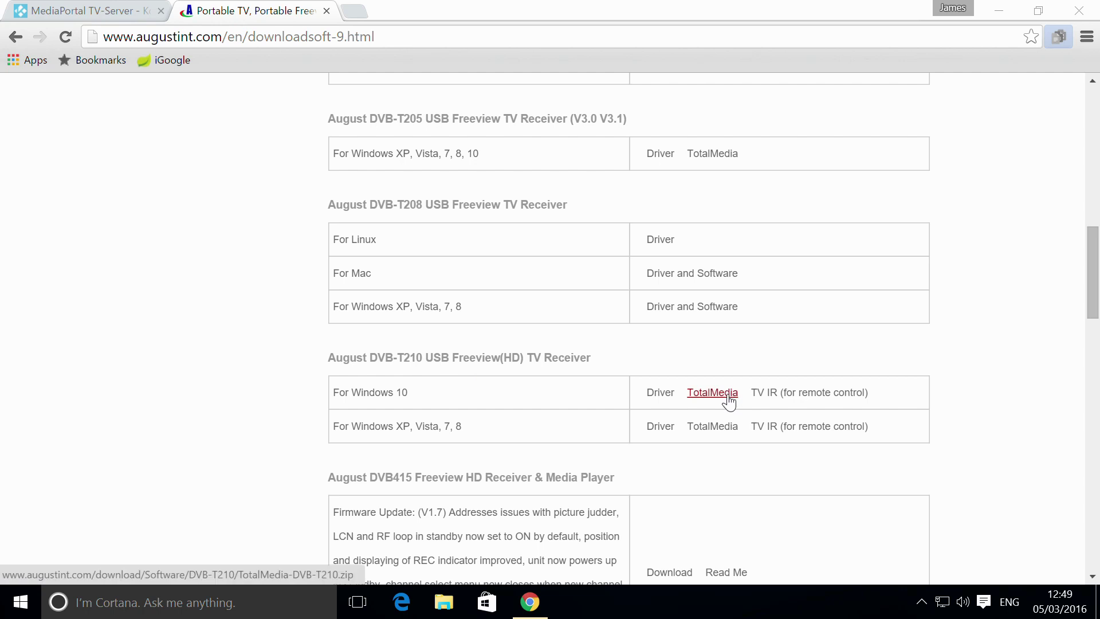
pyautogui.click(660, 393)
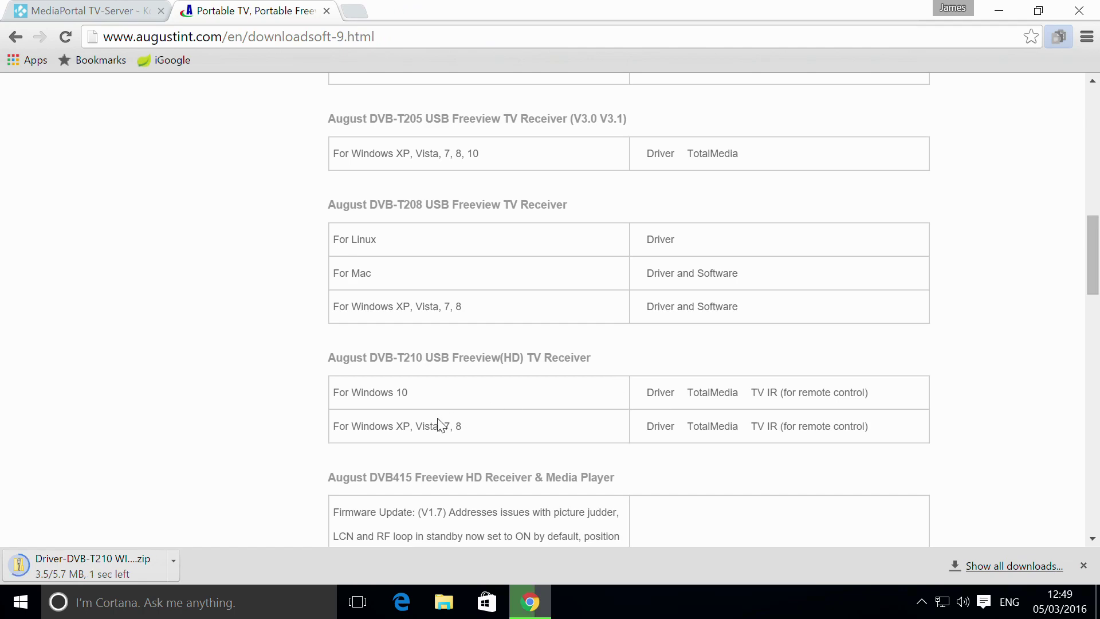
# - Open the downloaded driver archive and copy its Driver-DVB-T210 WIN10 folder to the Desktop
pyautogui.click(84, 567)
pyautogui.click(425, 237)
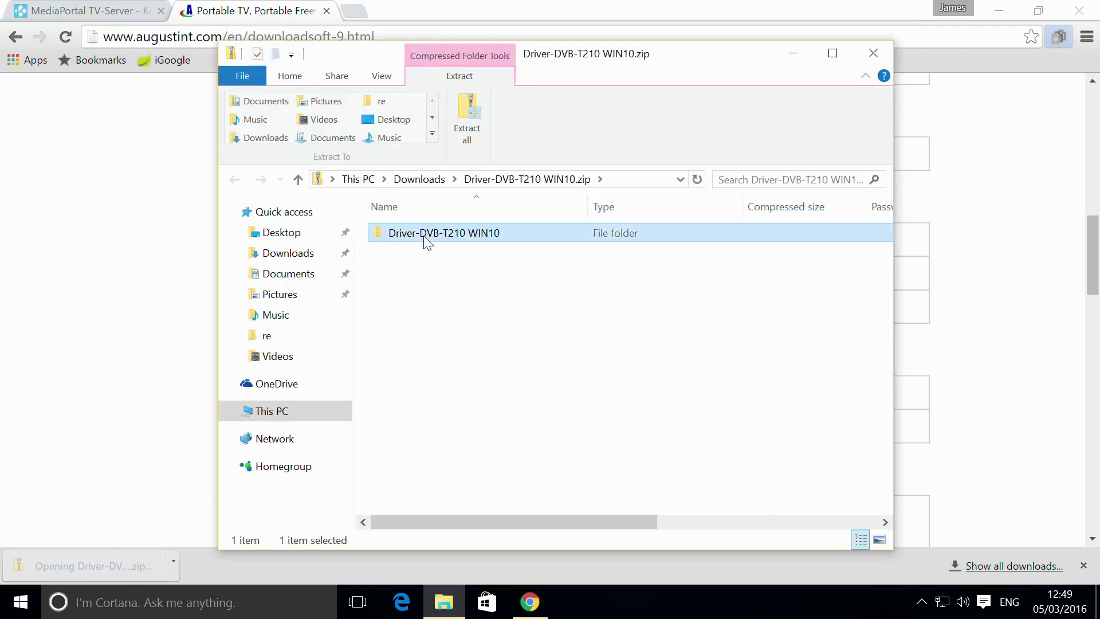
pyautogui.moveTo(434, 240); pyautogui.dragTo(285, 235)
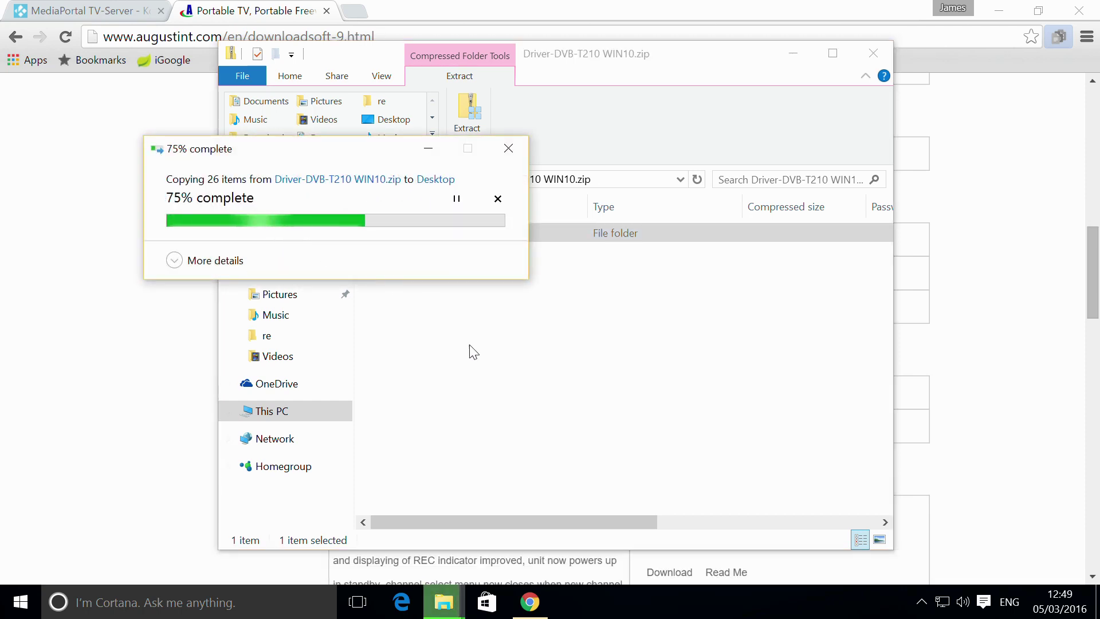
# - Open the x64 folder within the Driver folder of Driver-DVB-T210 WIN10 on the Desktop
pyautogui.click(289, 237)
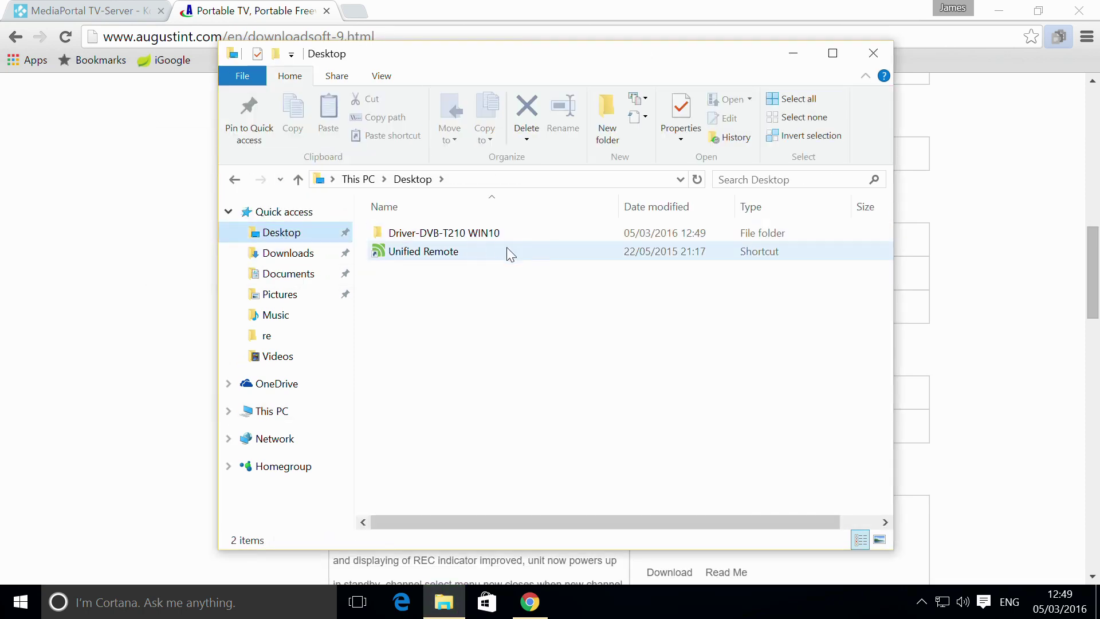
pyautogui.doubleClick(450, 240)
pyautogui.doubleClick(422, 239)
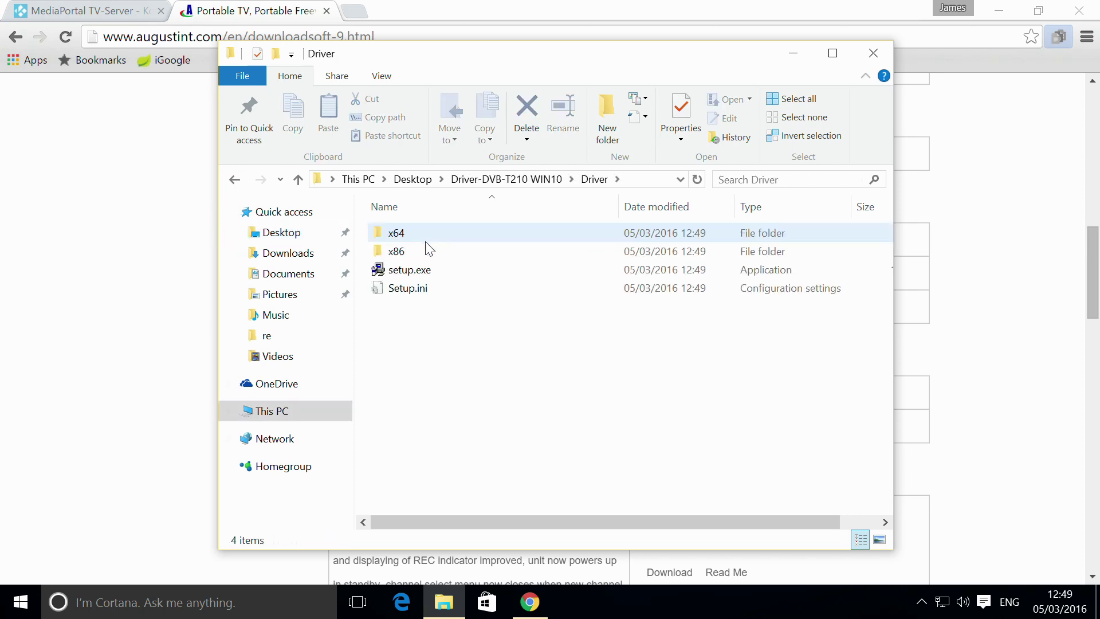
pyautogui.click(424, 271)
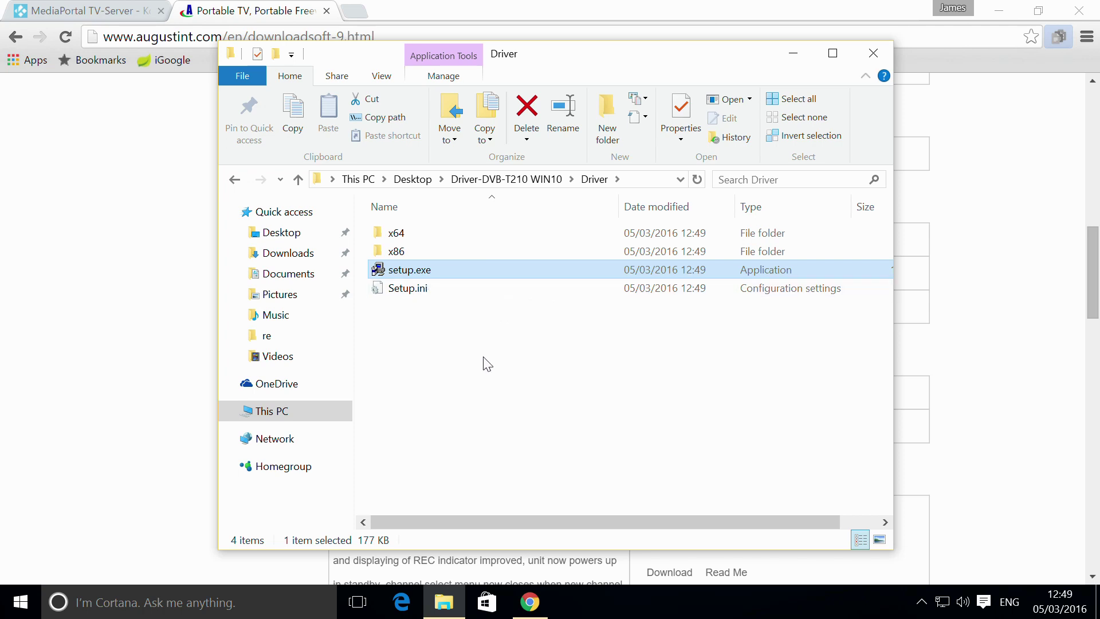
pyautogui.click(398, 239)
pyautogui.doubleClick(398, 240)
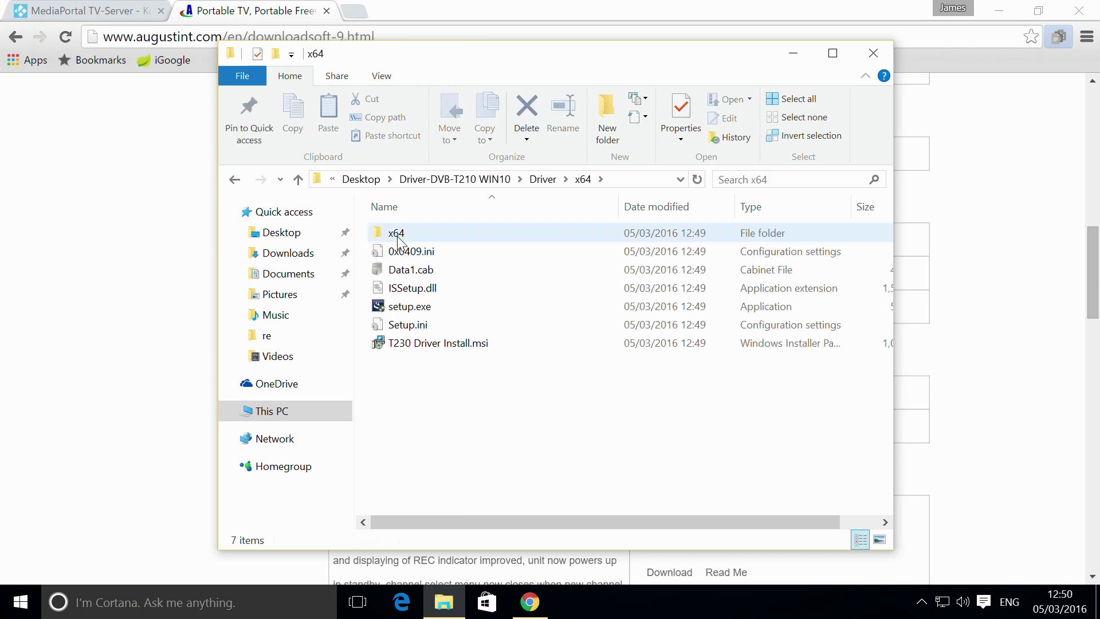
# - Run setup.exe to install the T230 driver, allowing the Shenzhen Geniatech device software, and close the installer and folder window
pyautogui.doubleClick(419, 306)
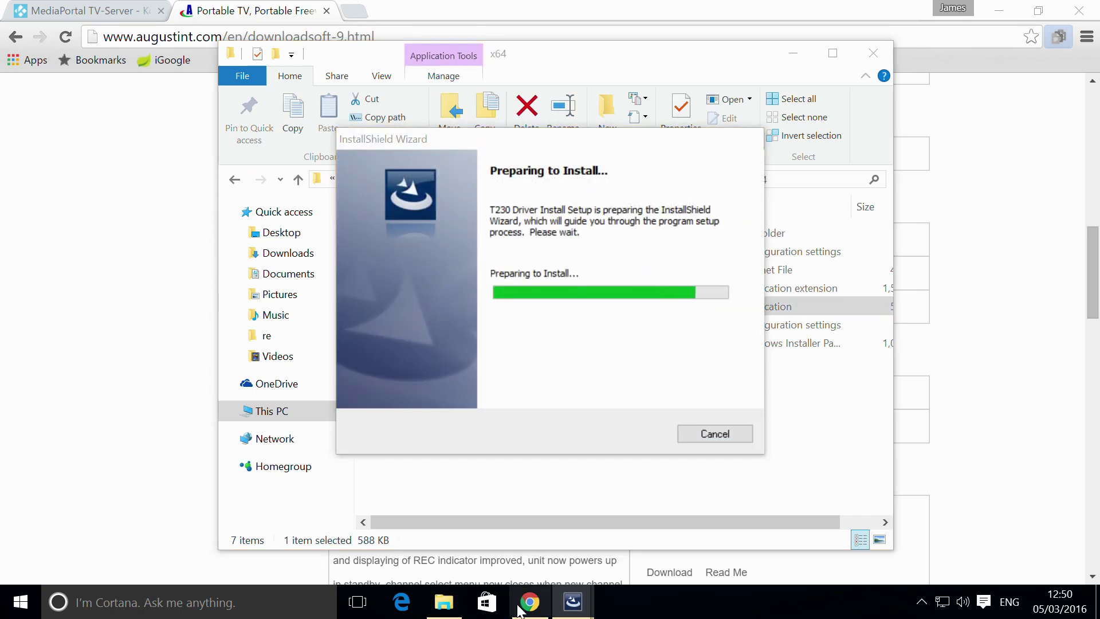
pyautogui.moveTo(572, 603)
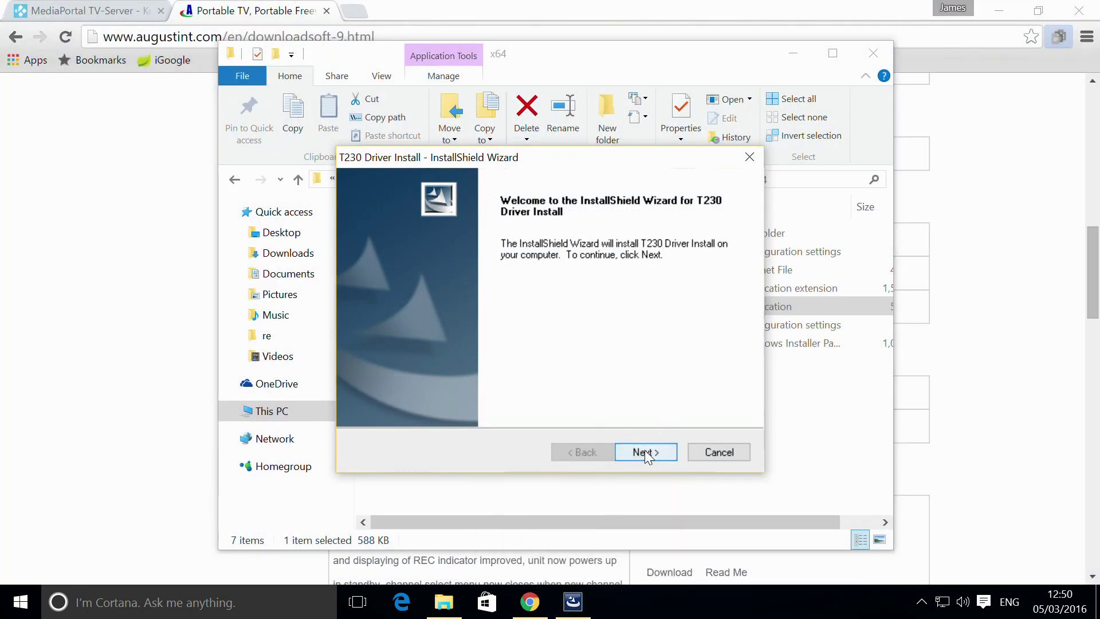
pyautogui.click(644, 451)
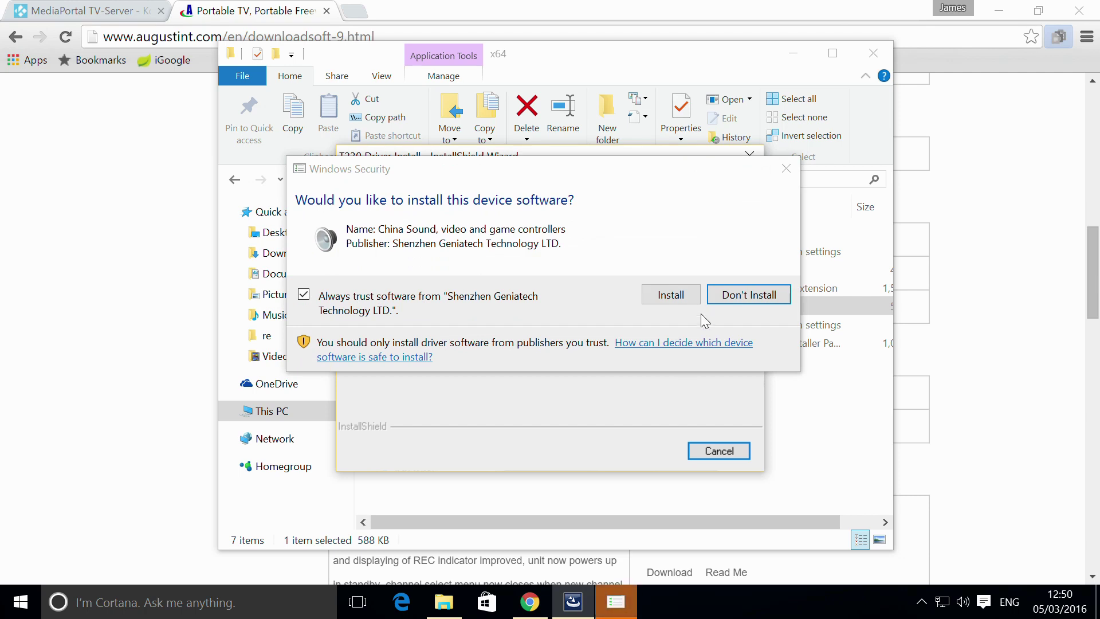
pyautogui.click(662, 302)
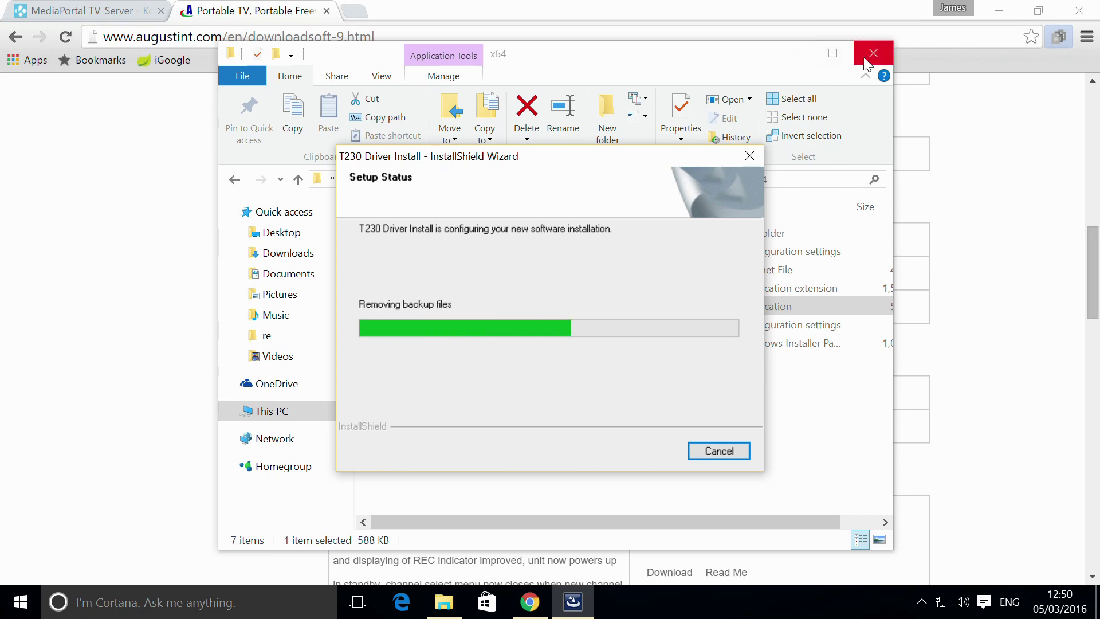
pyautogui.click(644, 453)
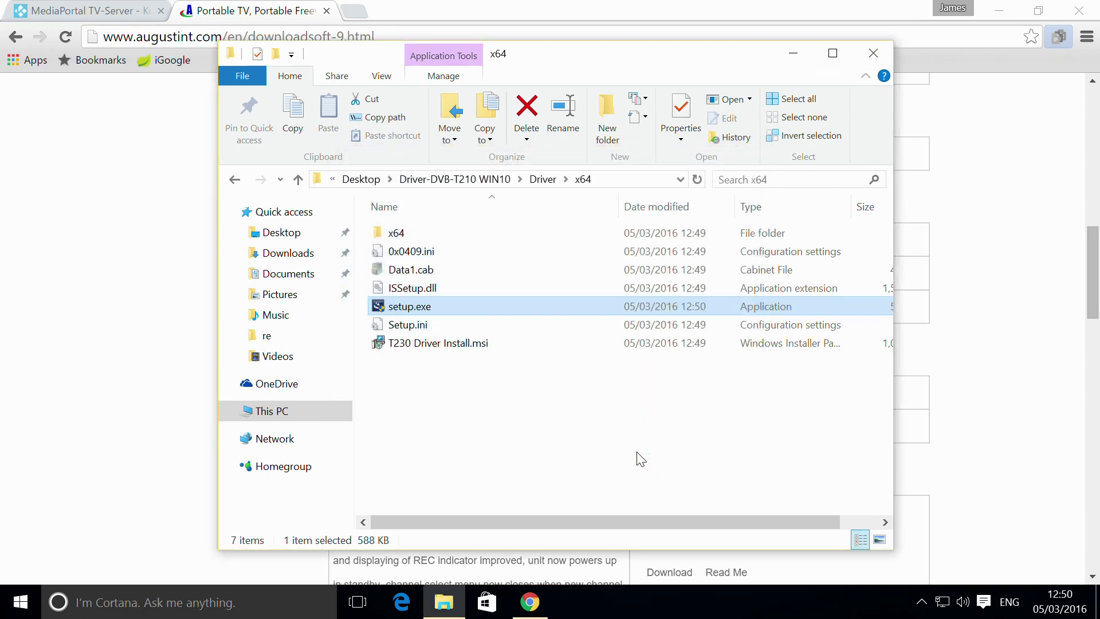
pyautogui.click(874, 52)
# - Return to the Kodi wiki's MediaPortal TV-Server page and open the quick start guide's MediaPortal download link in a new tab
pyautogui.click(99, 11)
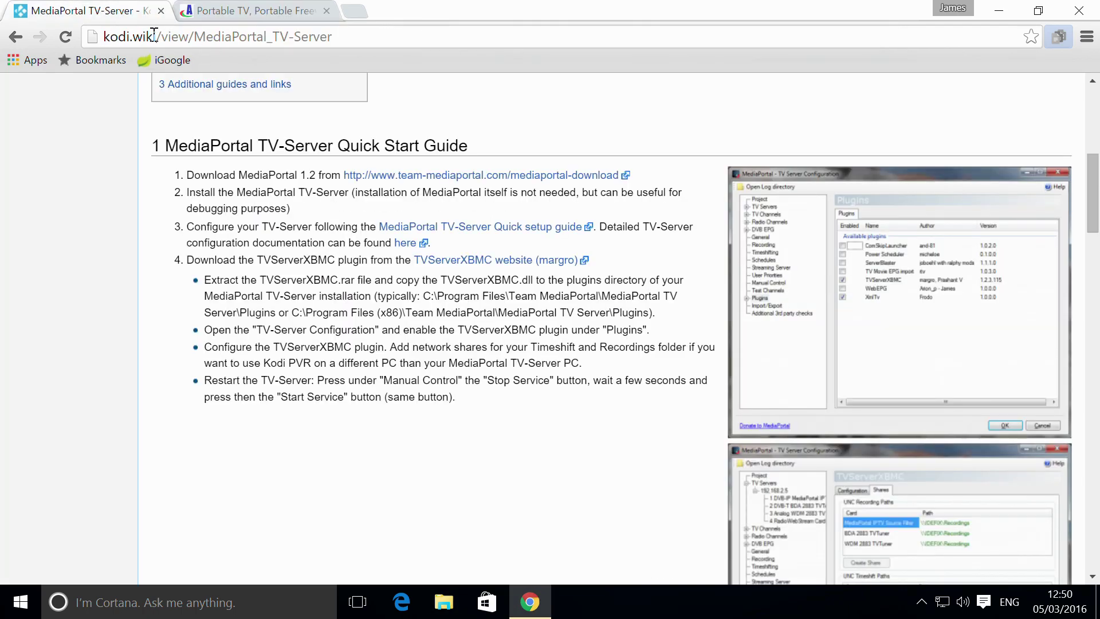
pyautogui.moveTo(197, 37); pyautogui.dragTo(283, 33)
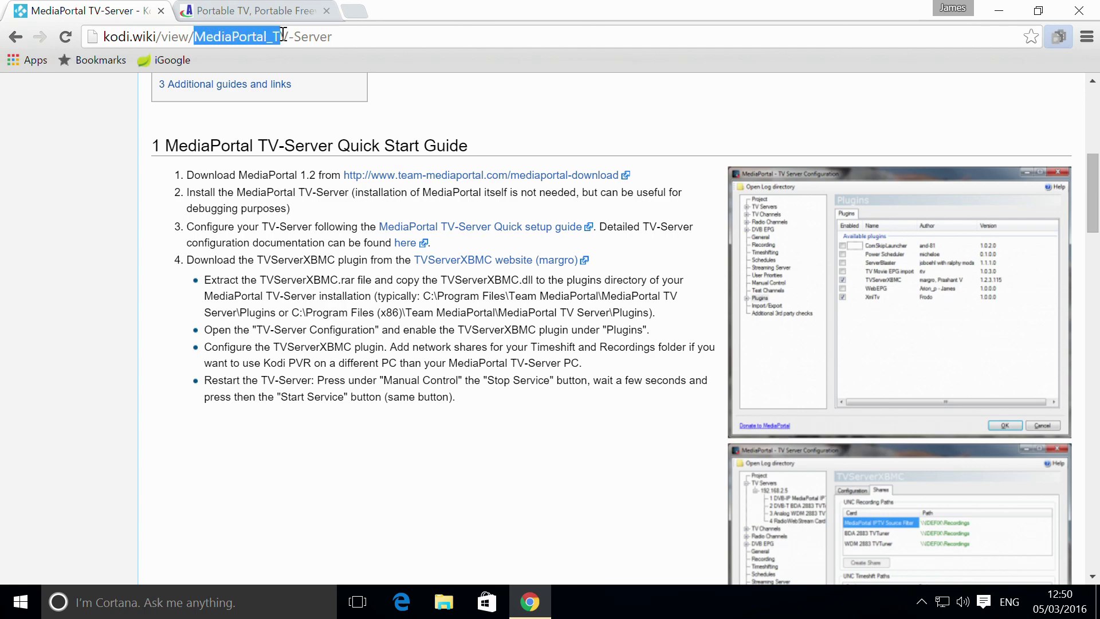
pyautogui.click(464, 133)
pyautogui.scroll(6, 413, 151)
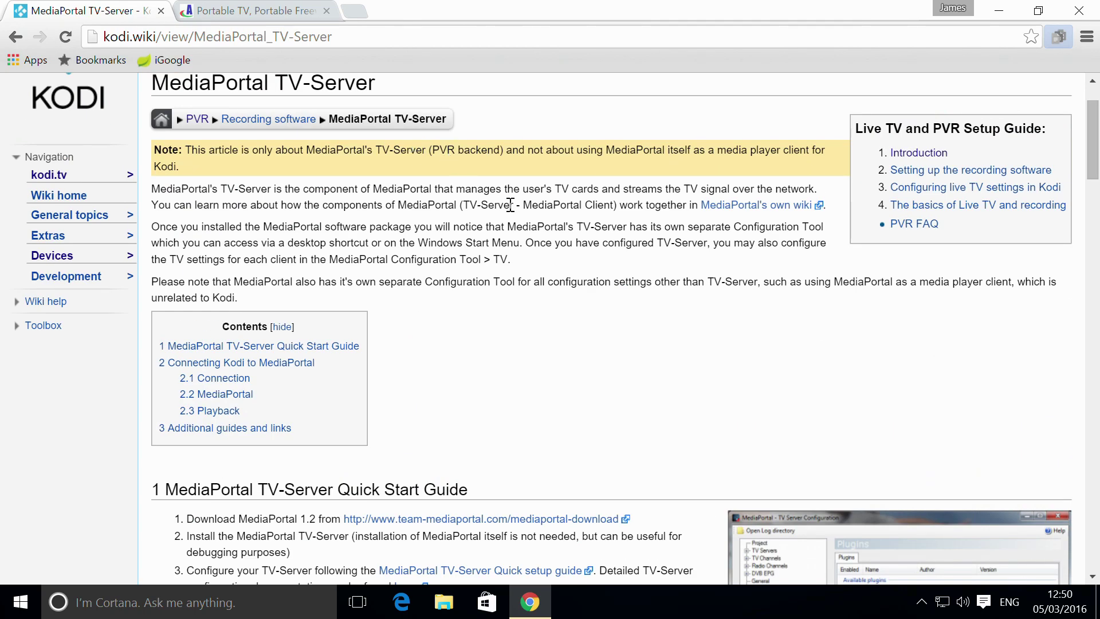
pyautogui.scroll(-4, 494, 224)
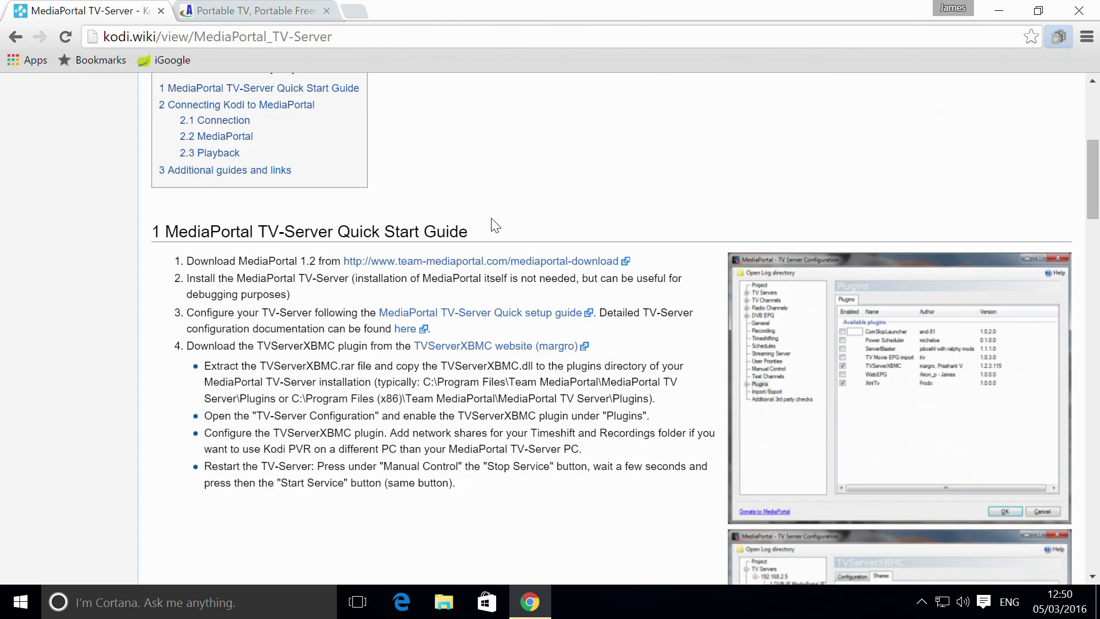
pyautogui.middleClick(524, 266)
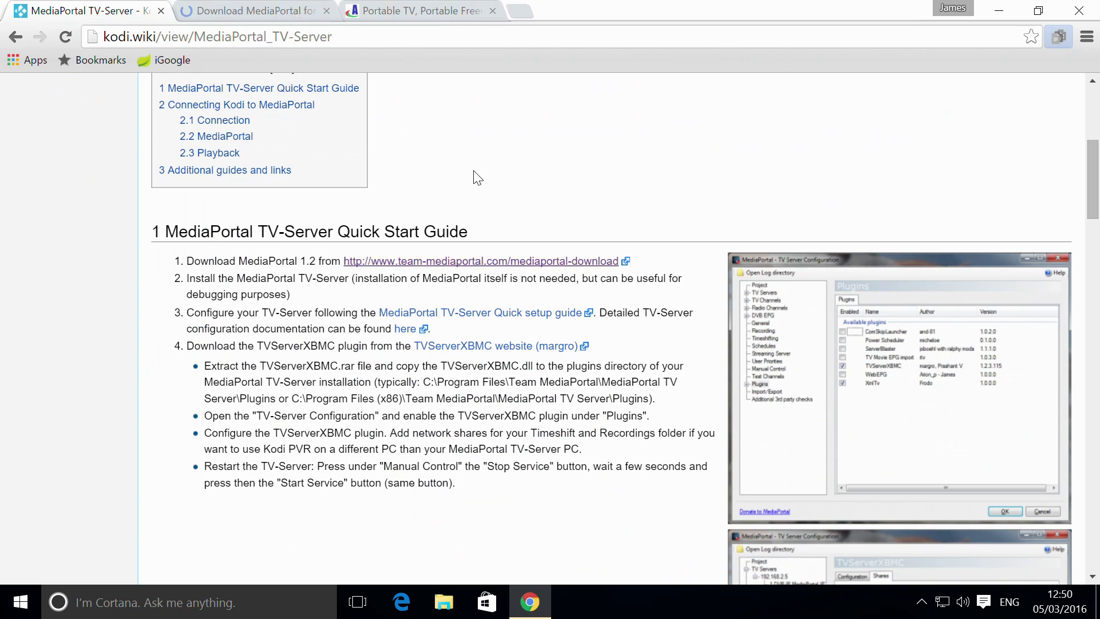
# - Open the TVServerXBMC website (margro) link from the quick start guide in a new tab
pyautogui.scroll(-6, 474, 244)
pyautogui.scroll(5, 477, 250)
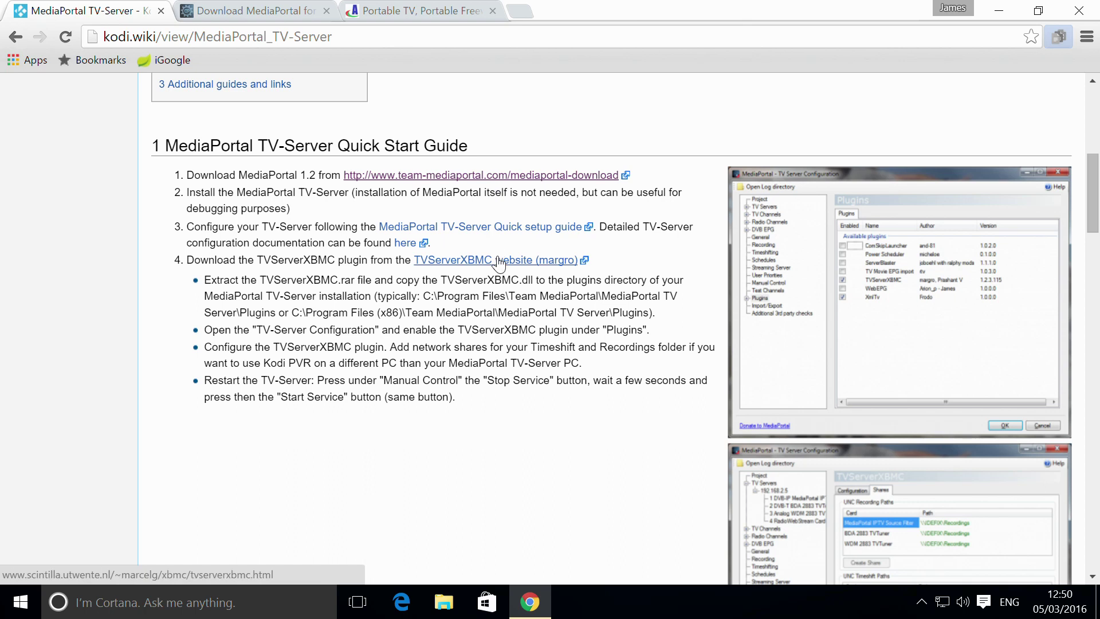
pyautogui.middleClick(480, 268)
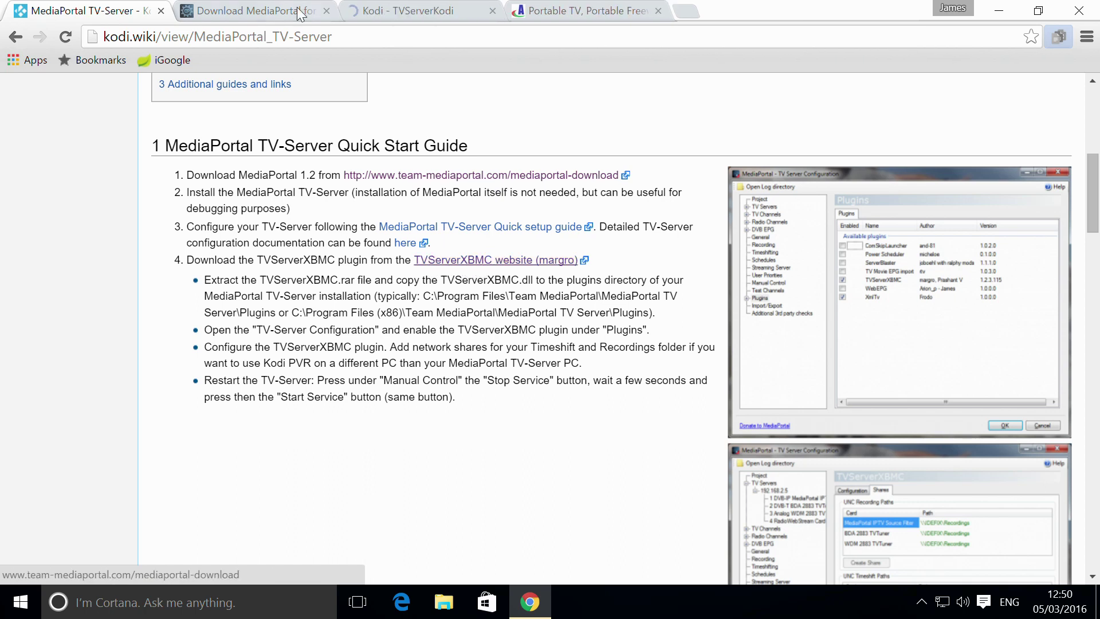
# - Download the MediaPortal 1 setup, MediaPortalSetup_1.13.0_Final.zip, through SourceForge's direct link and close the SourceForge page
pyautogui.click(247, 11)
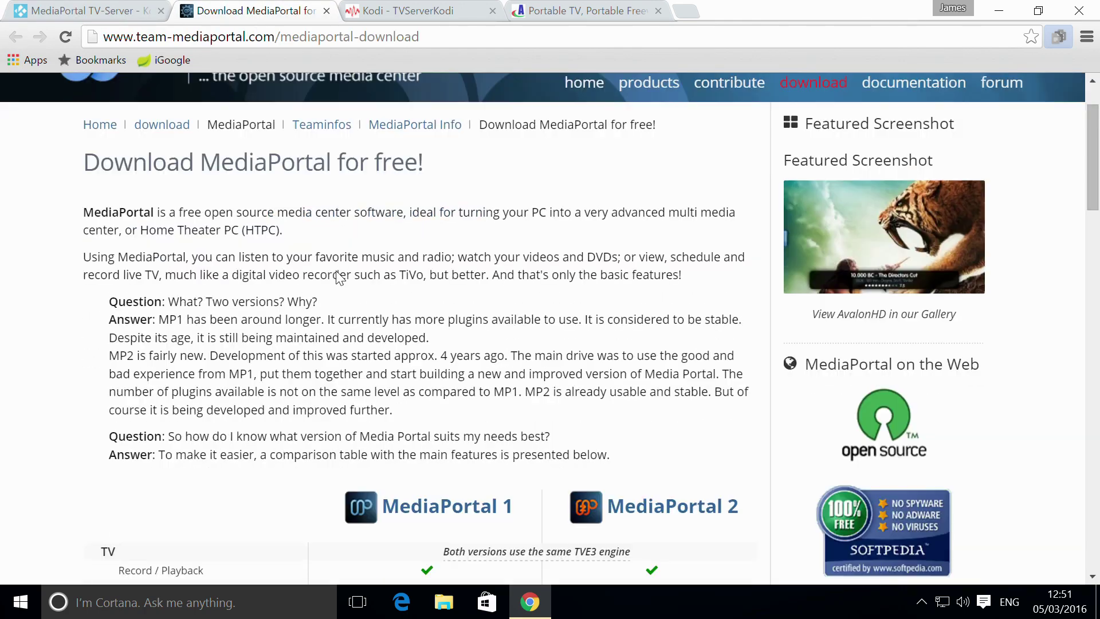
pyautogui.scroll(-5, 327, 240)
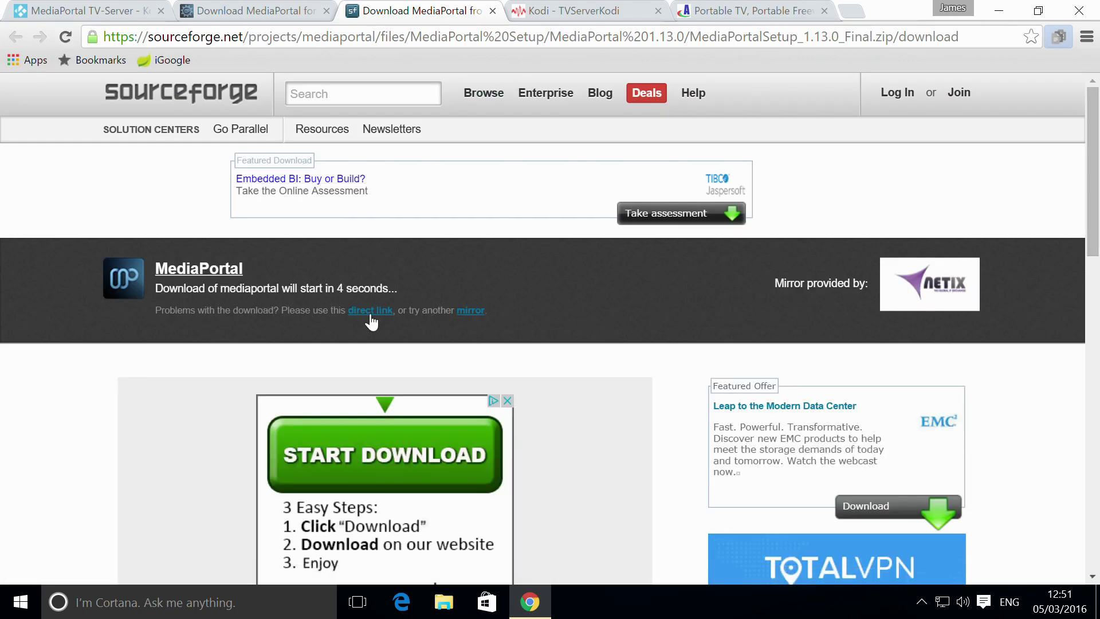
pyautogui.click(370, 311)
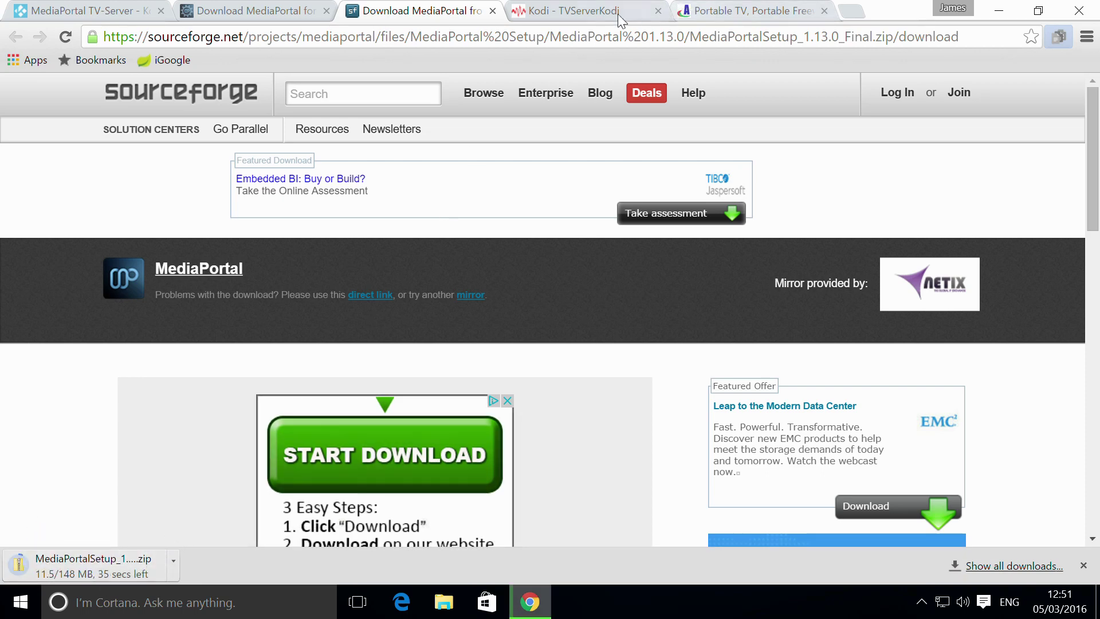
pyautogui.middleClick(444, 17)
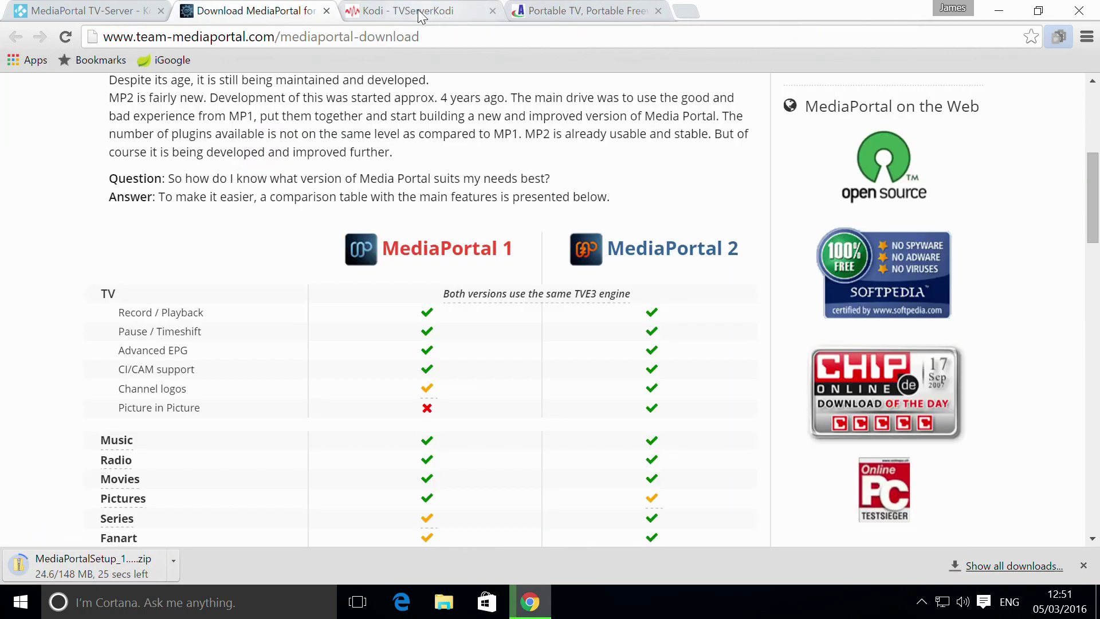
# - Download the TVServerKodi plugin v1.12.0.131 both as the MediaPortal 1 Extension Installer and as the archive with release DLL
pyautogui.click(418, 11)
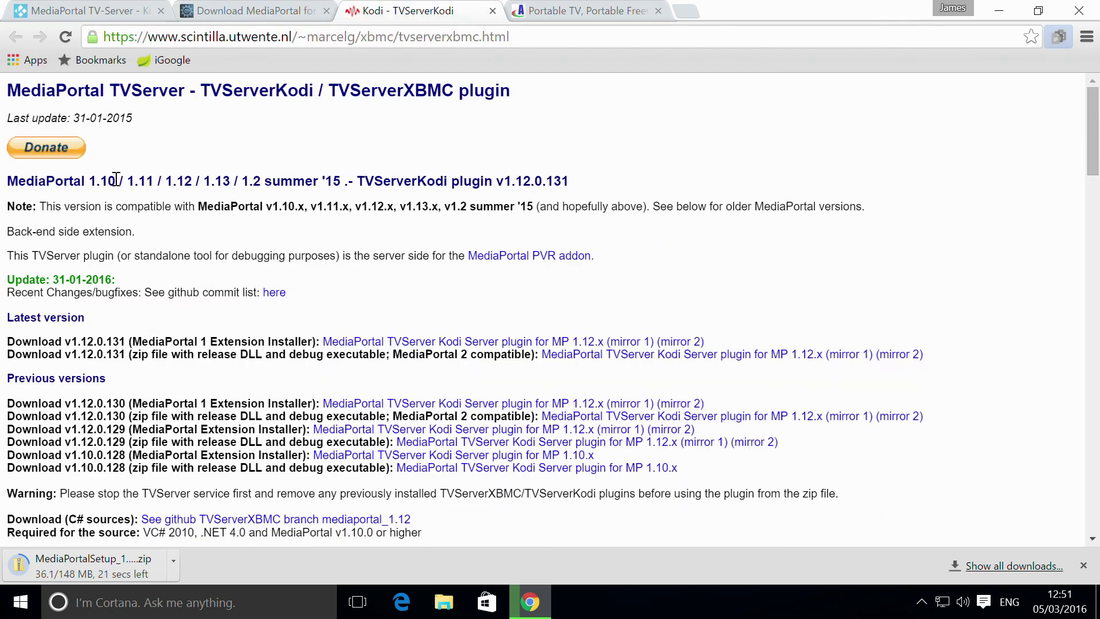
pyautogui.click(367, 343)
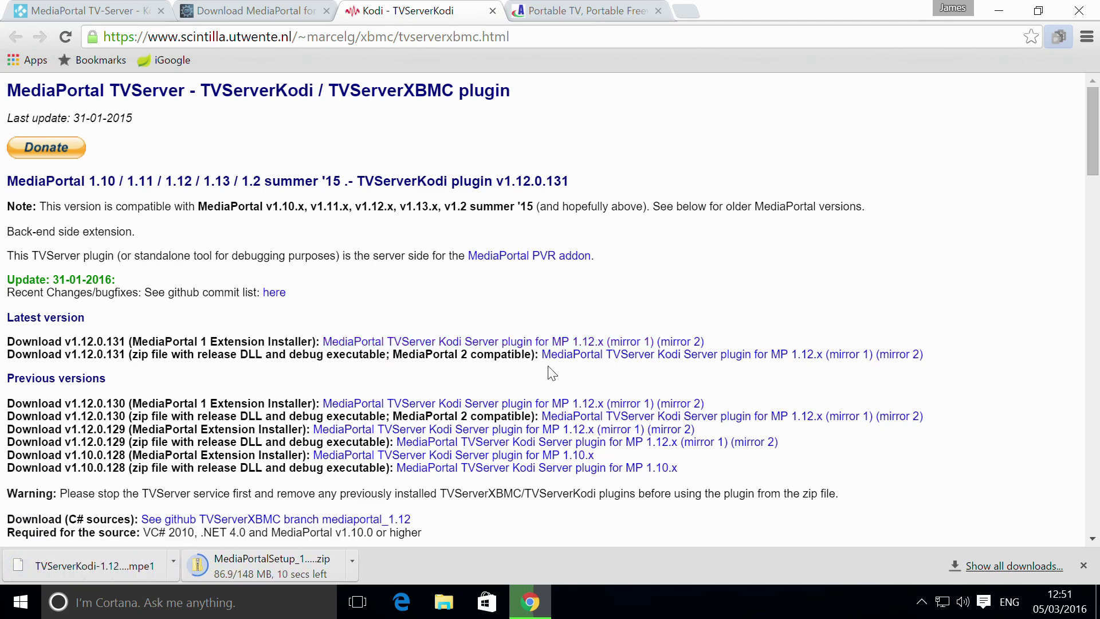
pyautogui.click(619, 356)
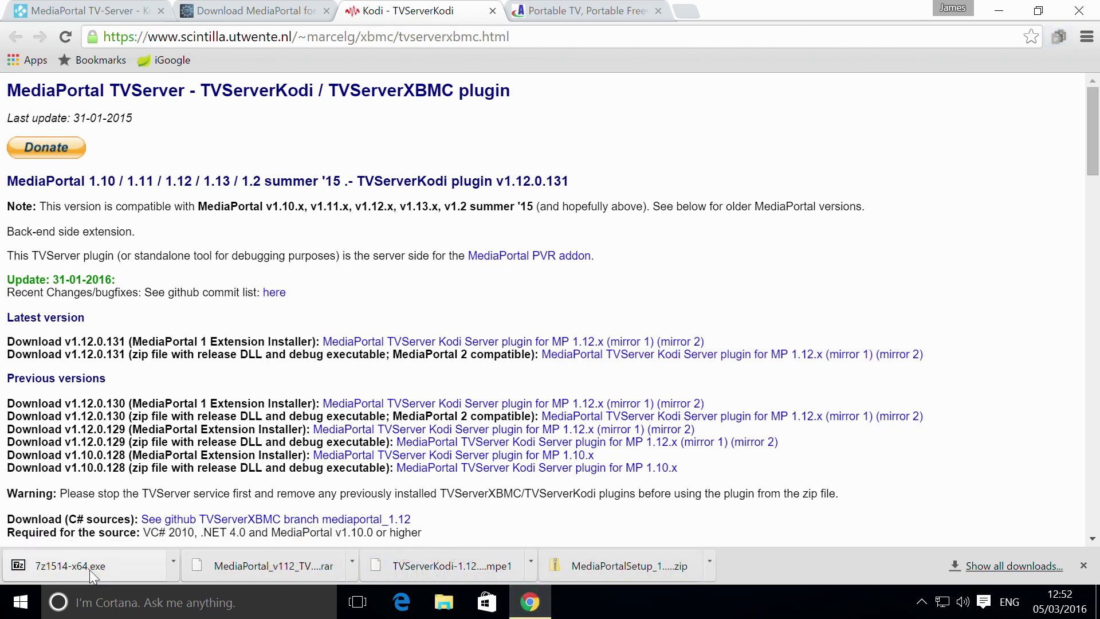
# - Open the downloaded MediaPortalSetup_1.13.0_Final.zip and try to run MediaPortalSetup_1.13.0_Final.exe directly from the archive
pyautogui.click(710, 564)
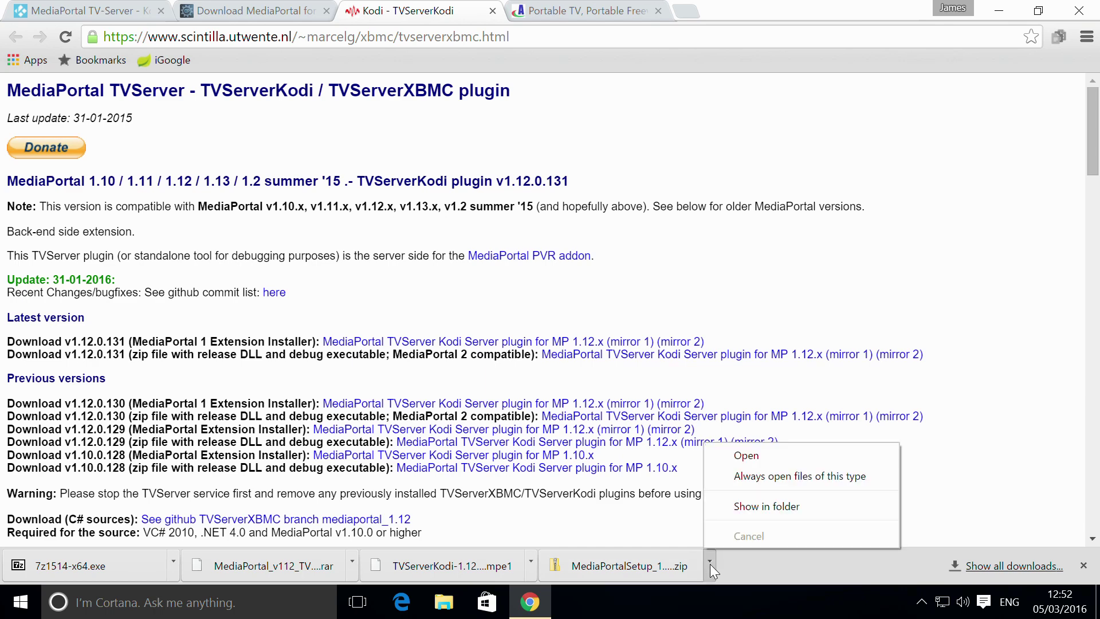
pyautogui.click(748, 462)
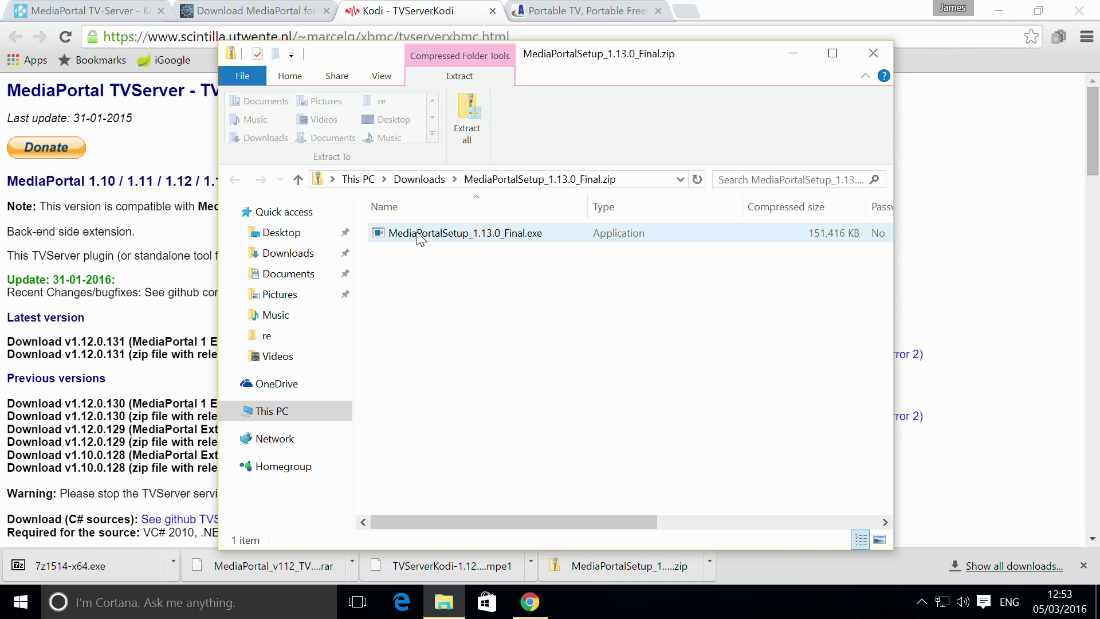
pyautogui.click(421, 234)
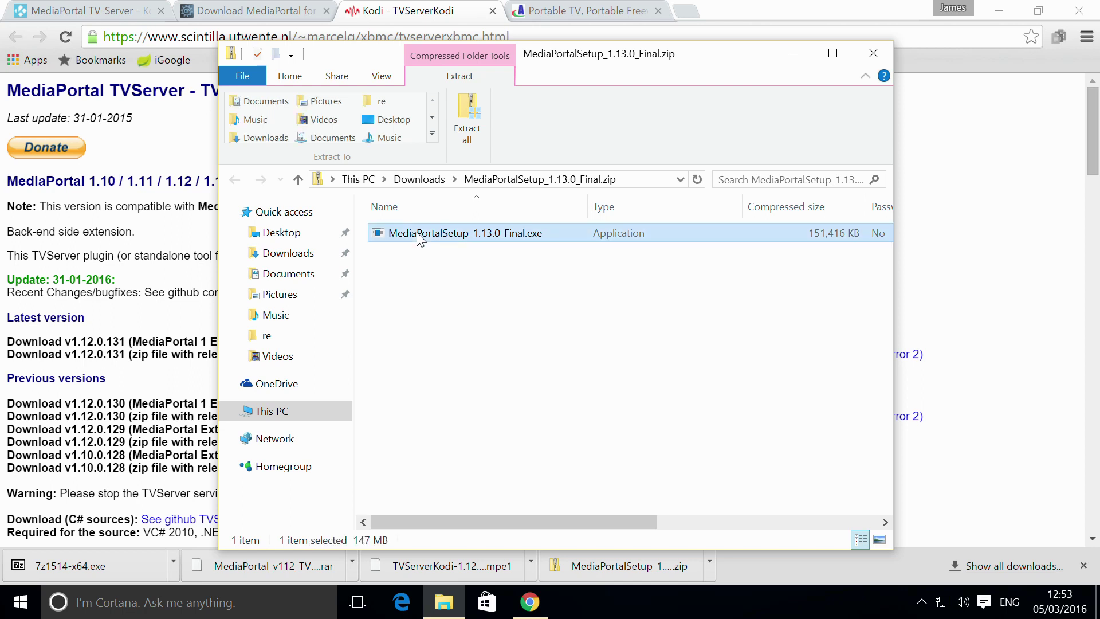
pyautogui.doubleClick(470, 231)
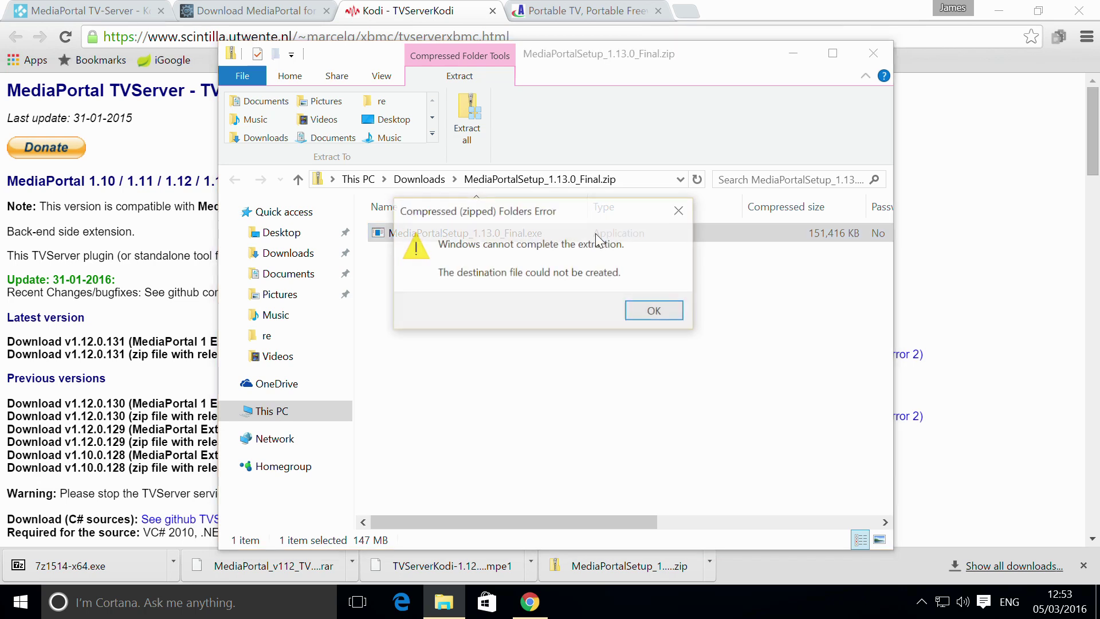
# - Dismiss the extraction error and begin the MediaPortal setup in English (United States), choosing to install now and use it for TV
pyautogui.click(654, 310)
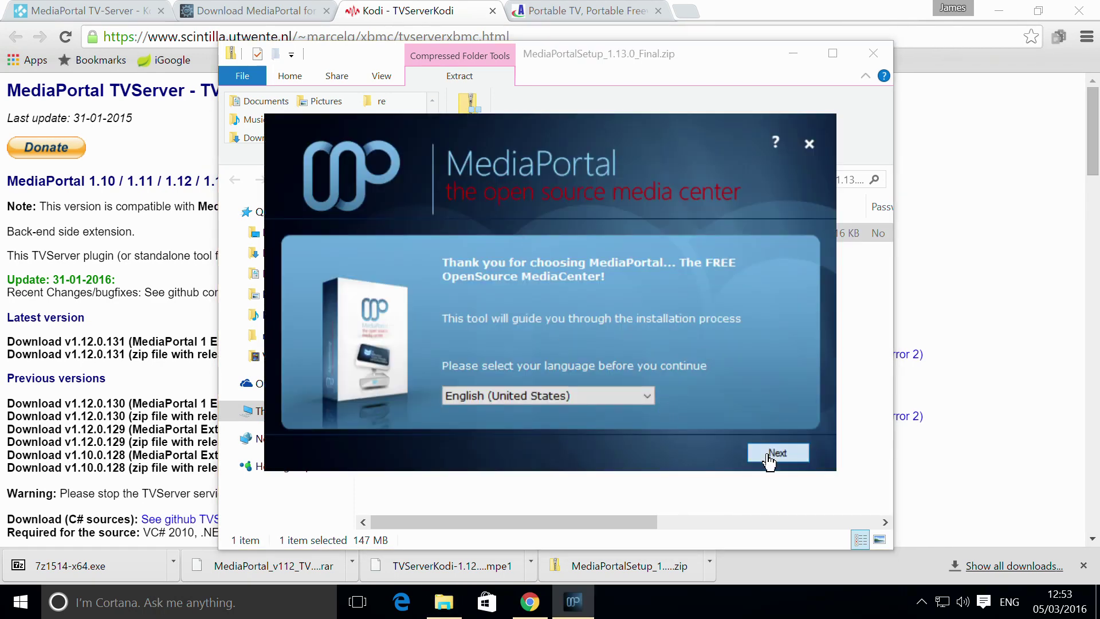
pyautogui.click(769, 453)
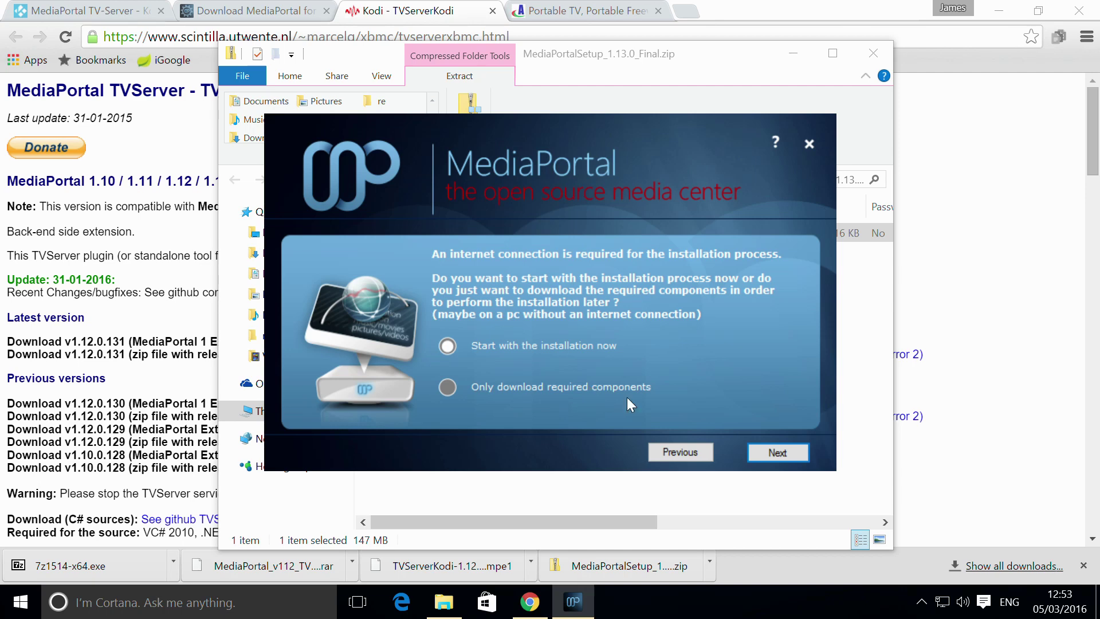
pyautogui.click(776, 453)
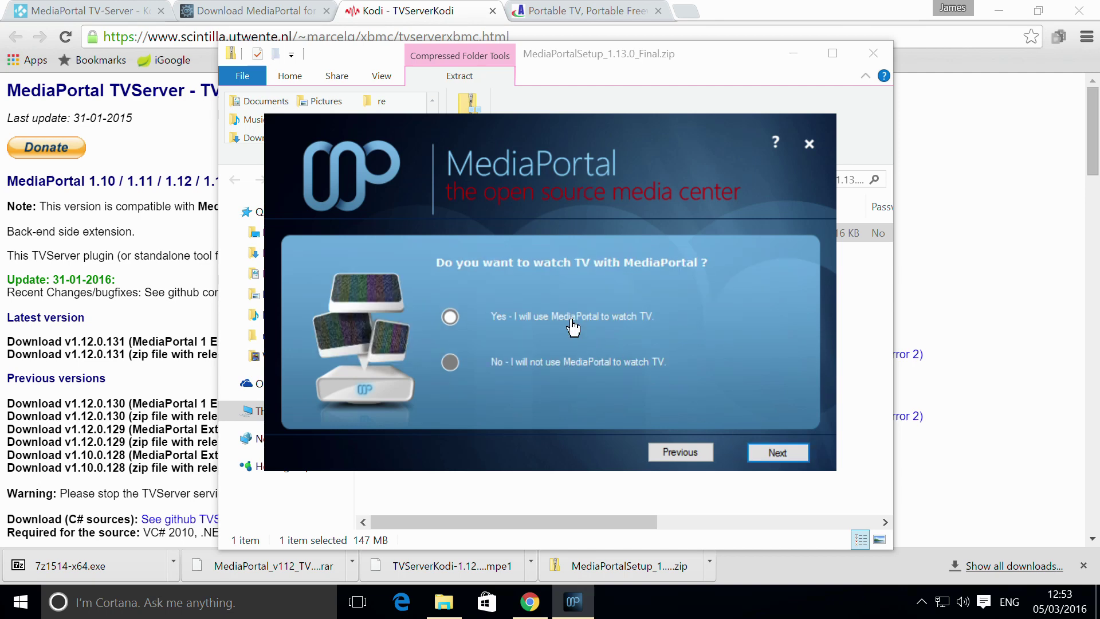
pyautogui.click(777, 452)
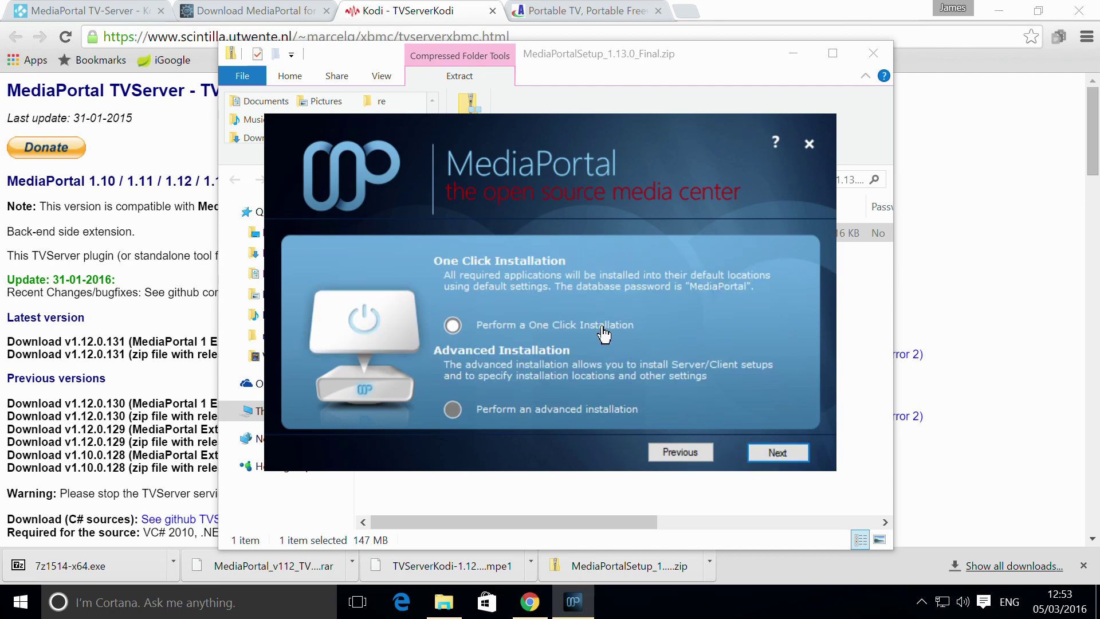
# - Choose an advanced installation with the Dedicated TV-Server (master) setup type
pyautogui.click(565, 411)
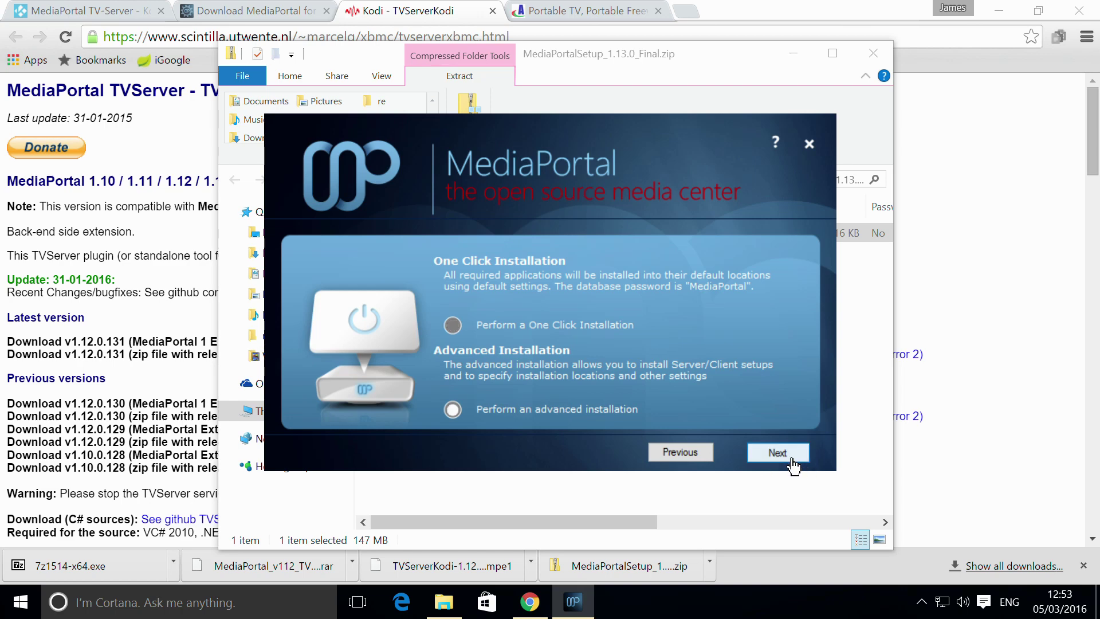
pyautogui.click(793, 458)
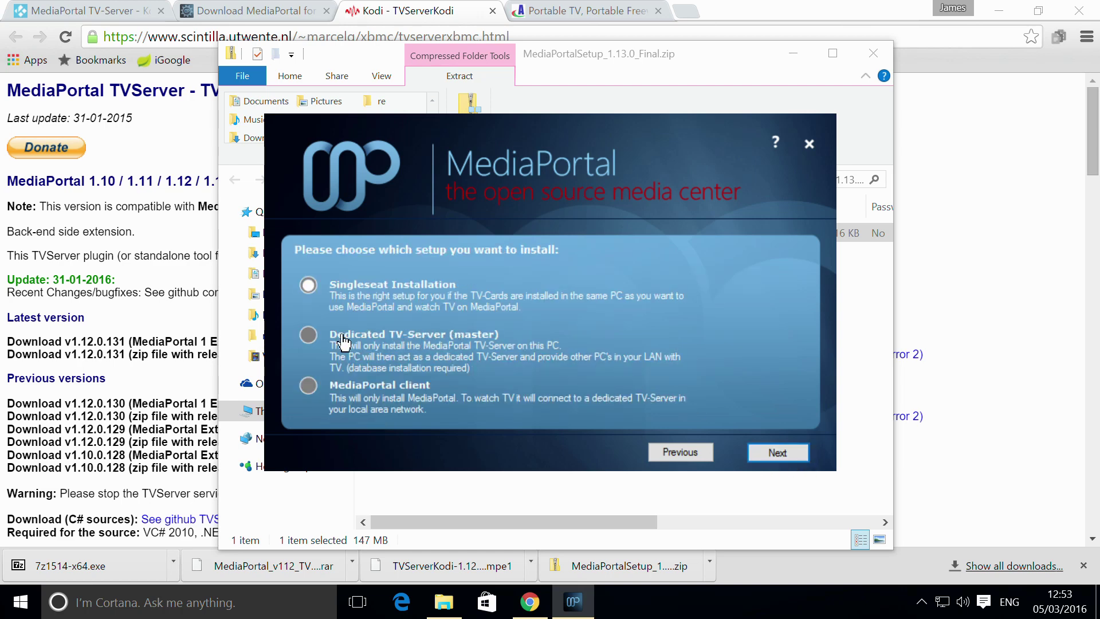
pyautogui.click(309, 339)
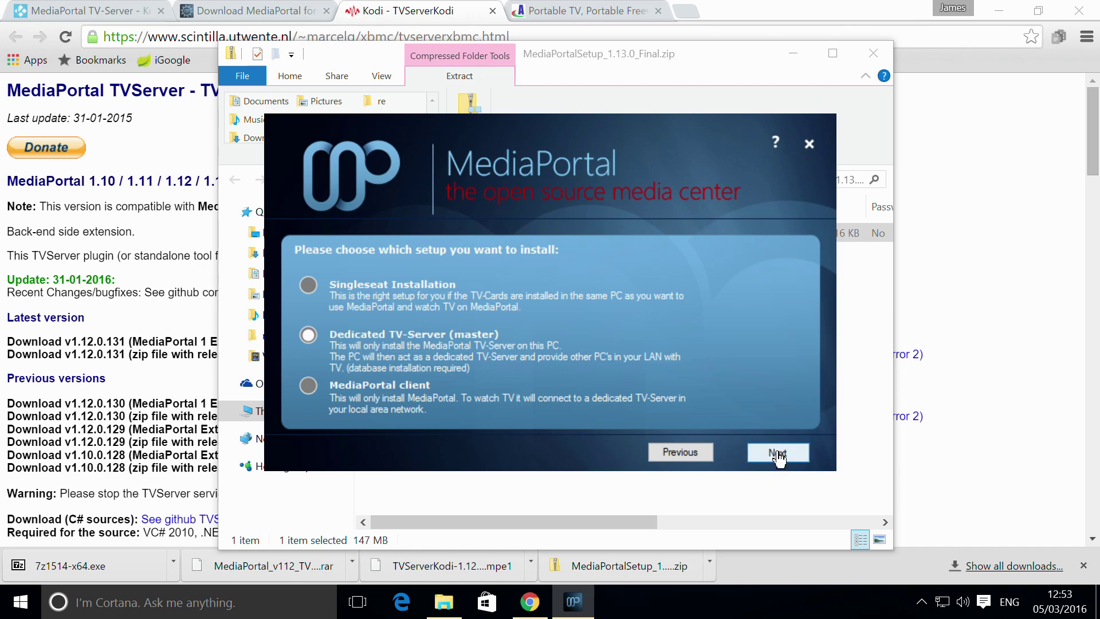
pyautogui.click(779, 454)
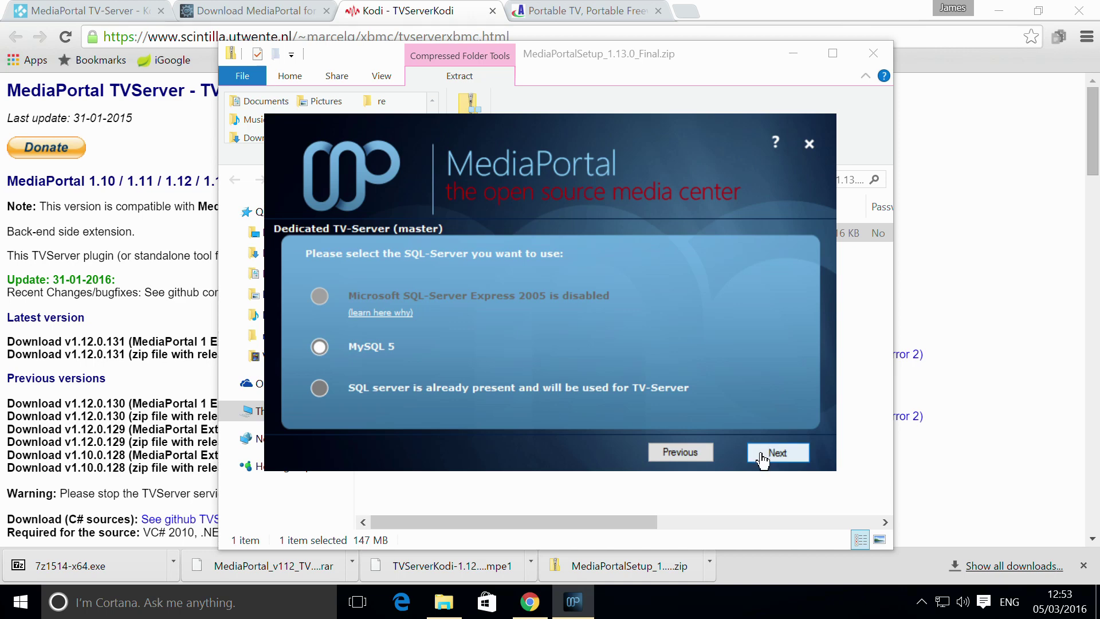
# - Select MySQL 5, accept the default SQL-Server and TV-Server options, and run the installation
pyautogui.click(765, 454)
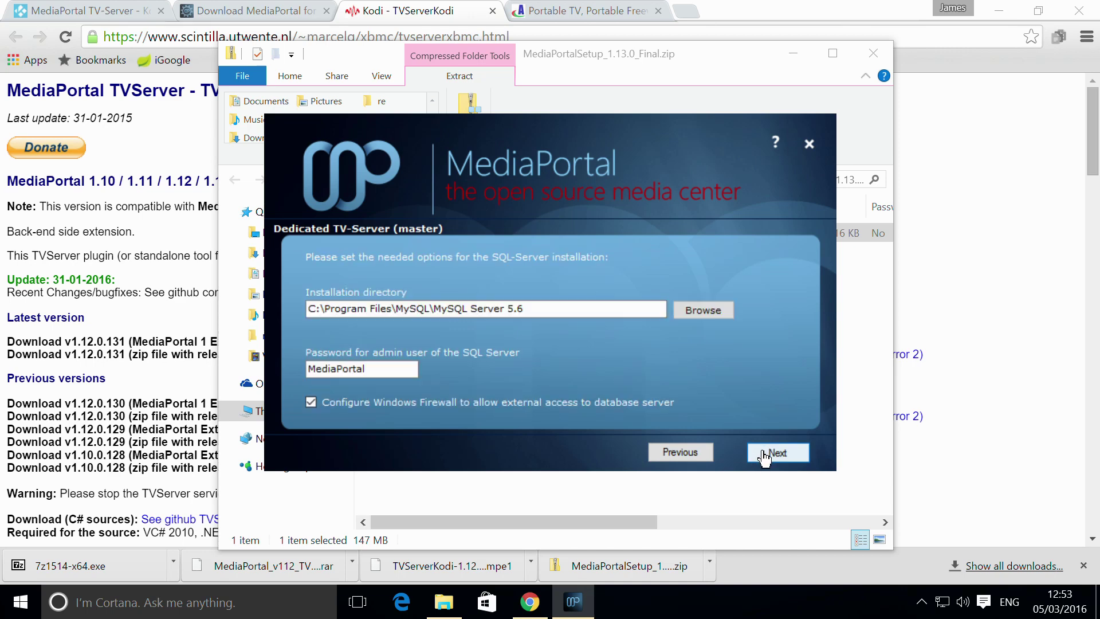
pyautogui.click(765, 454)
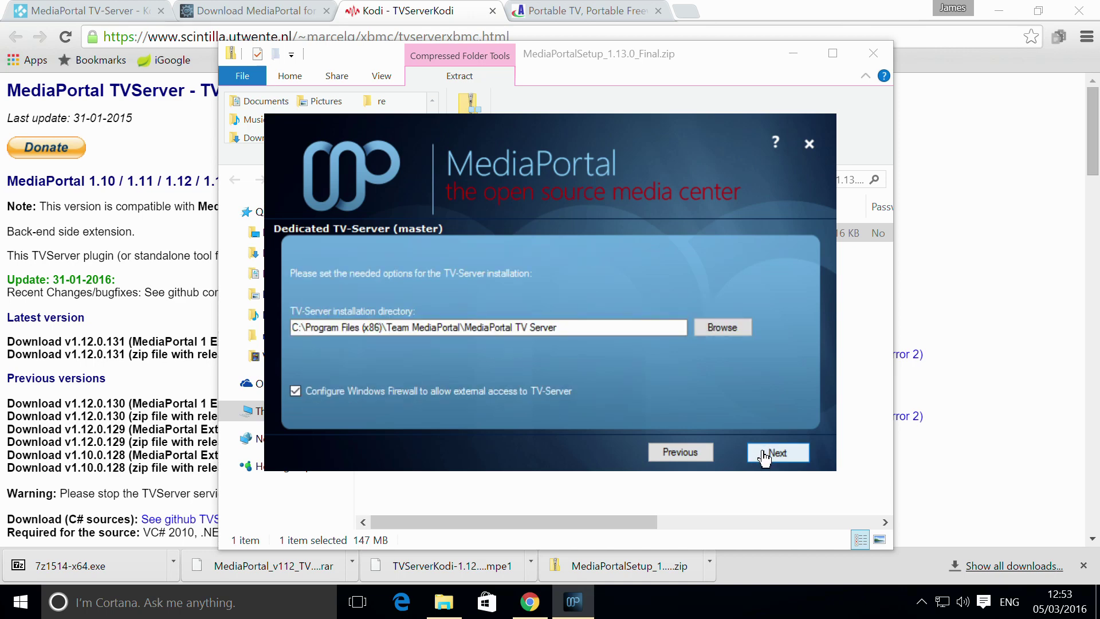
pyautogui.click(765, 454)
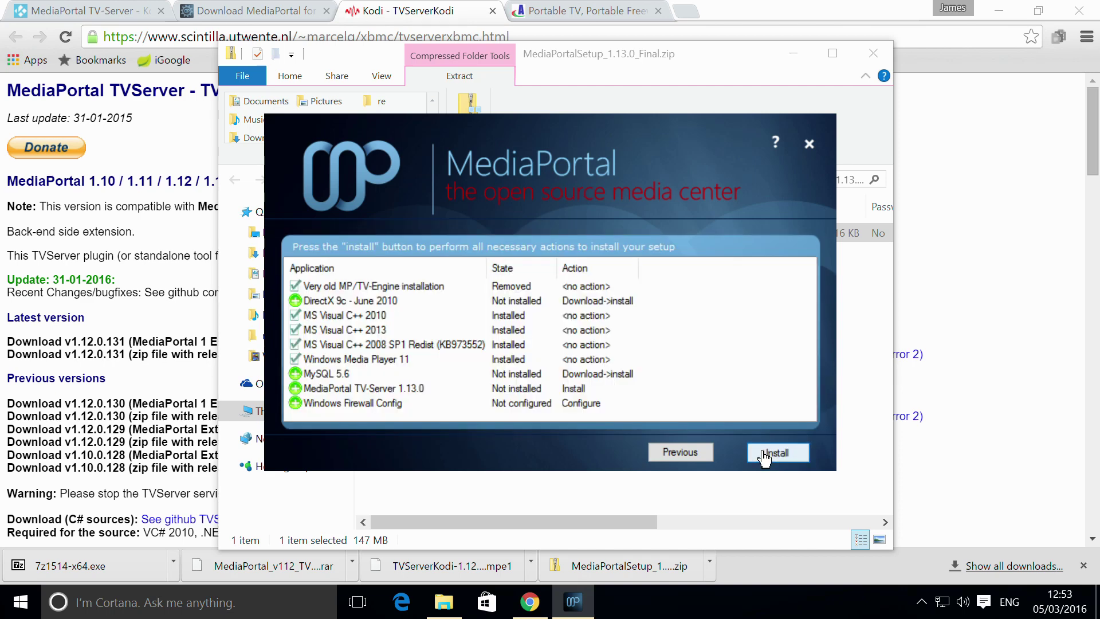
pyautogui.click(765, 454)
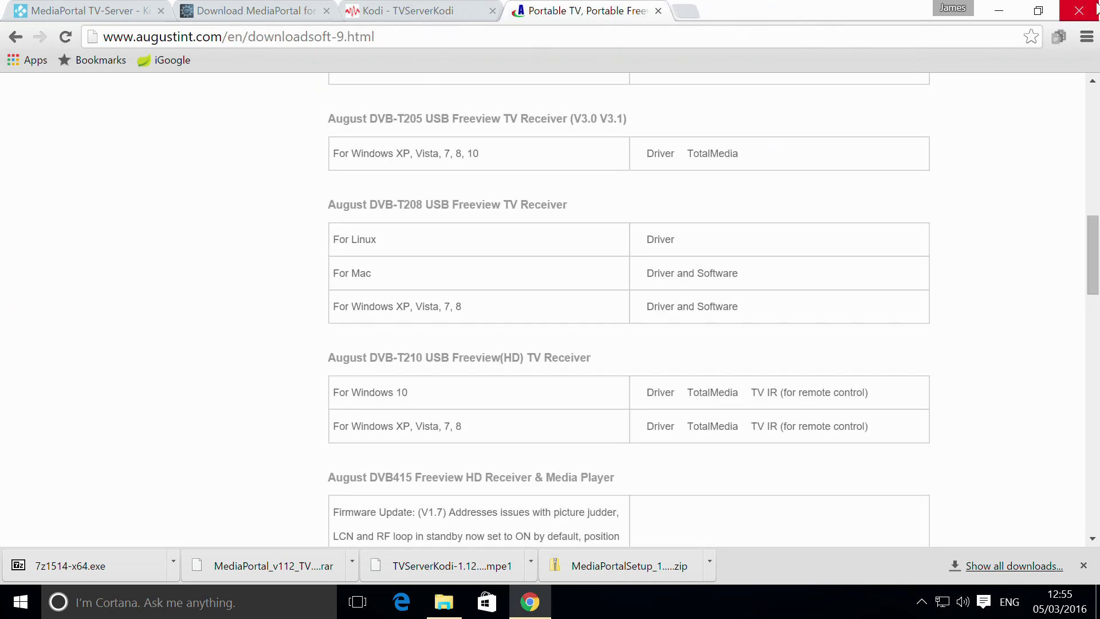
# - Close the setup archive window and open the Release folder inside the downloaded MediaPortal_v112_TVServerKodi_plugin_bin_rev131.rar
pyautogui.click(1009, 12)
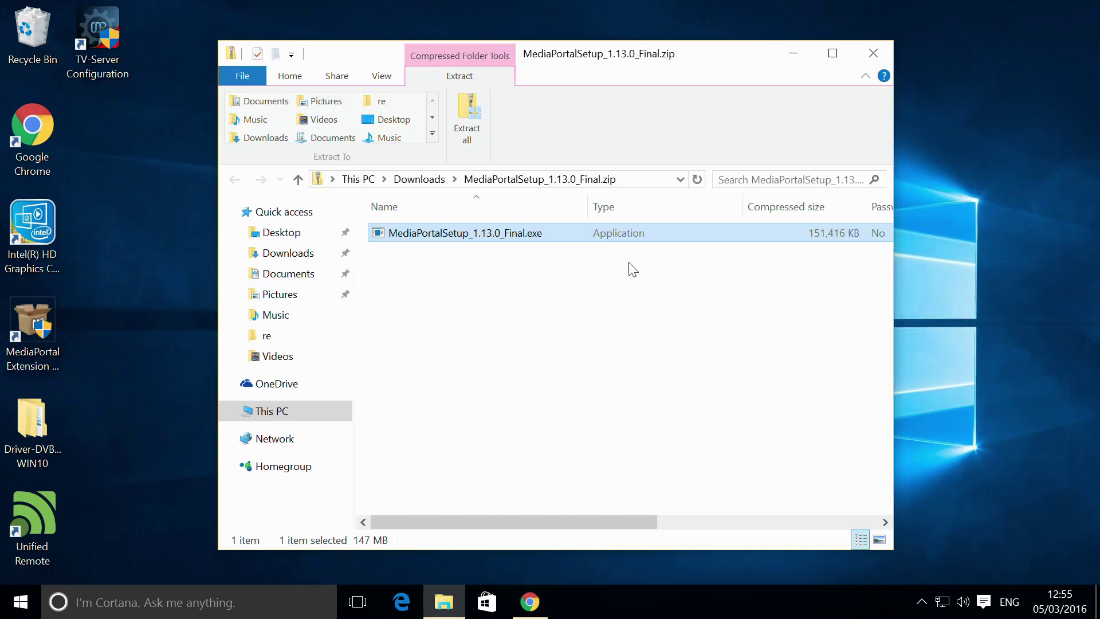
pyautogui.click(873, 52)
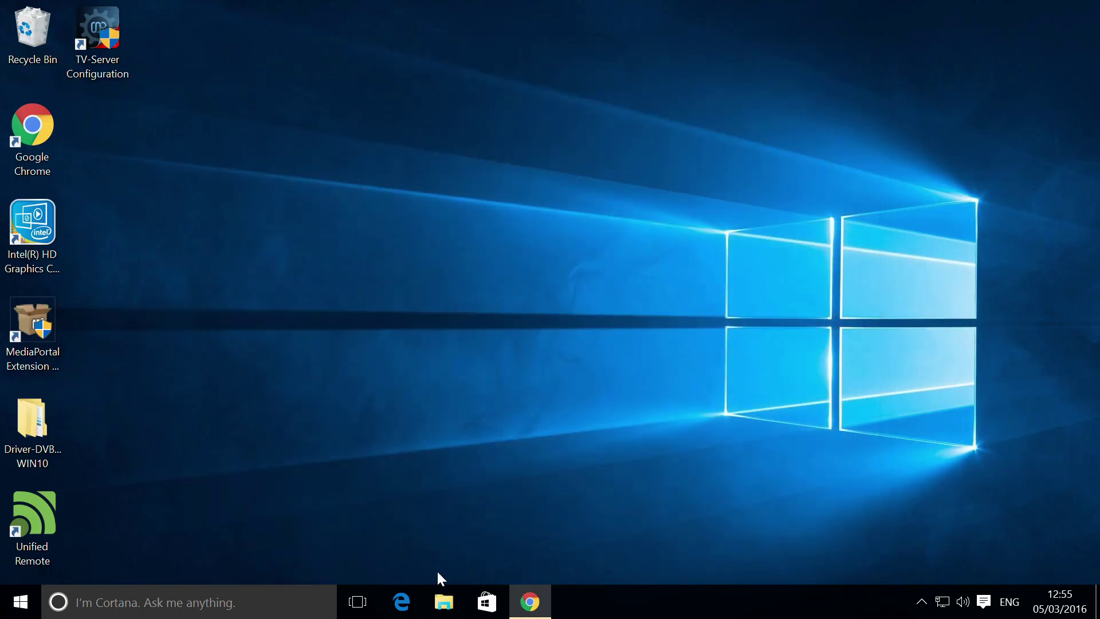
pyautogui.click(530, 602)
pyautogui.click(270, 565)
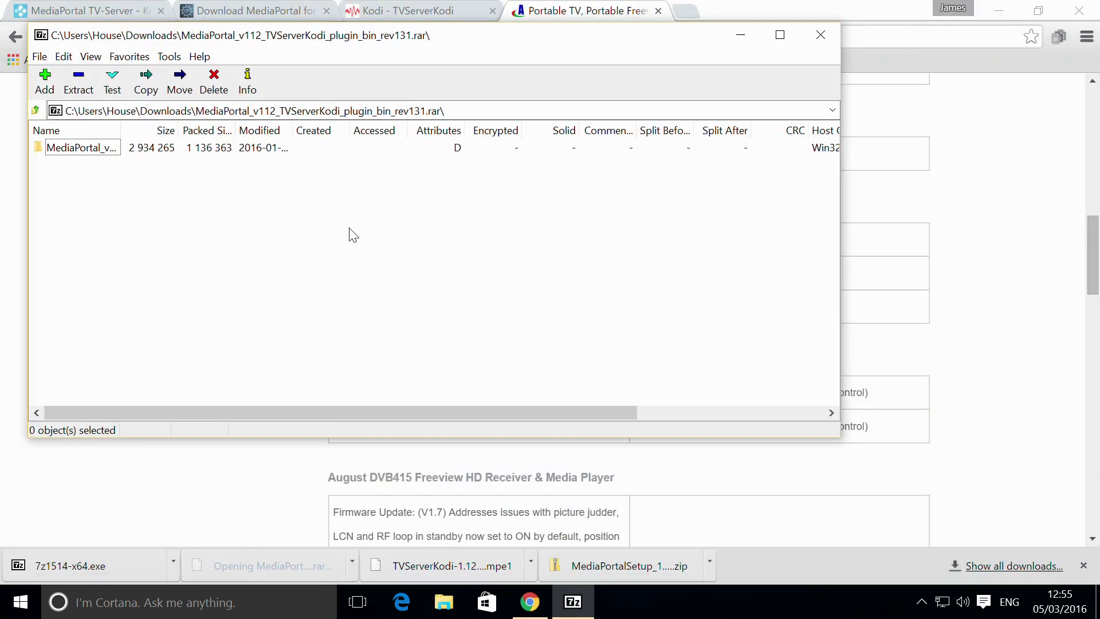
pyautogui.doubleClick(98, 148)
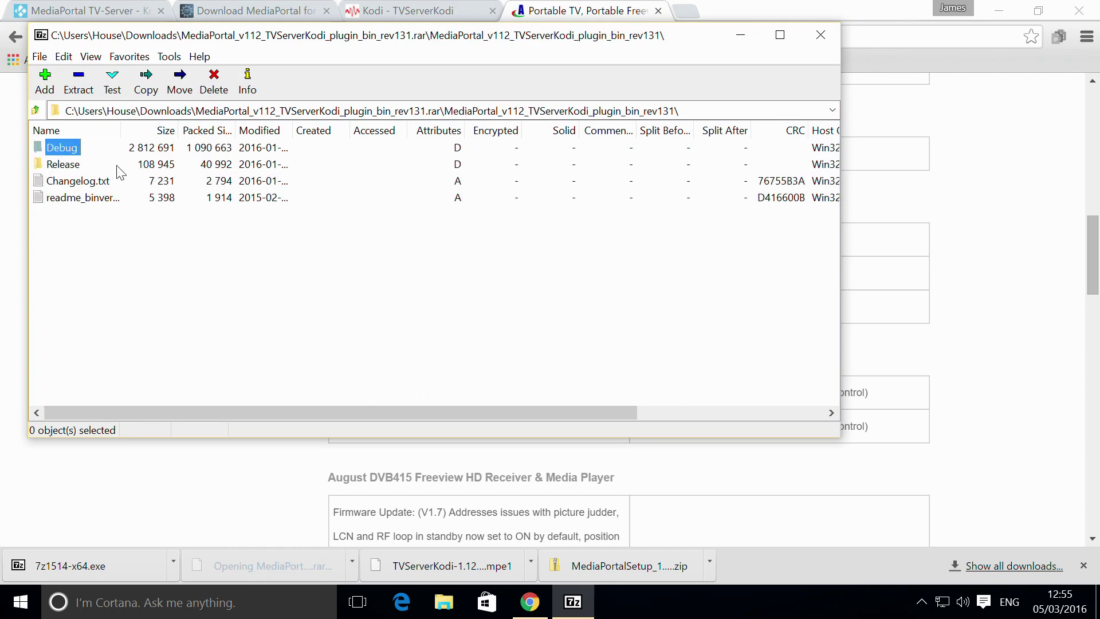
pyautogui.doubleClick(73, 167)
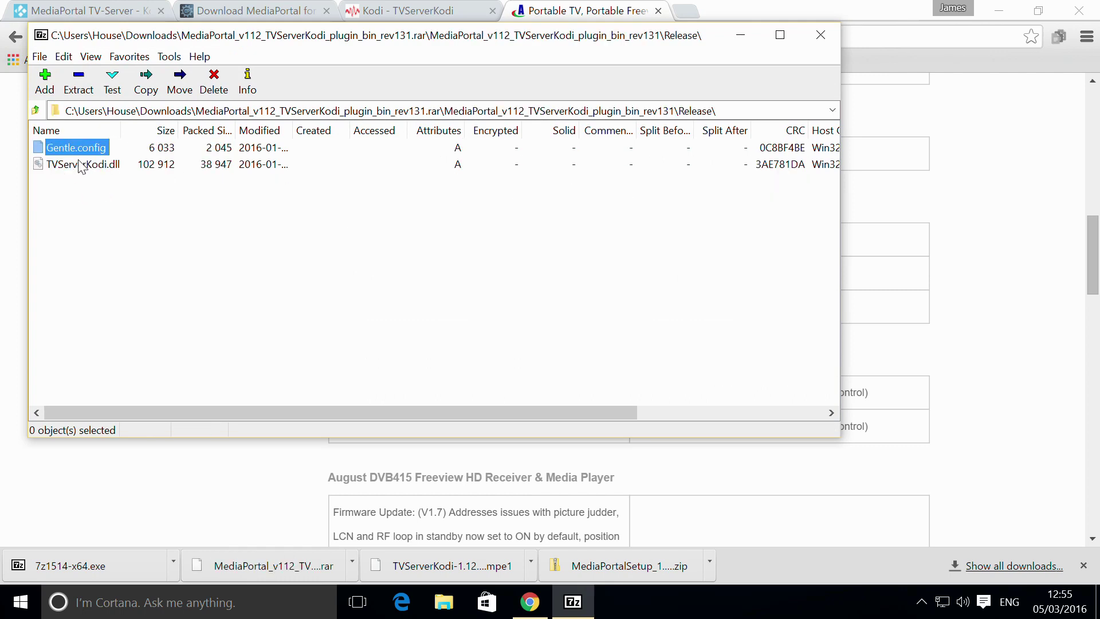
# - Try to copy TVServerKodi.dll from the archive straight into C:\Program Files (x86)\Team MediaPortal\MediaPortal TV Server\Plugins
pyautogui.rightClick(80, 166)
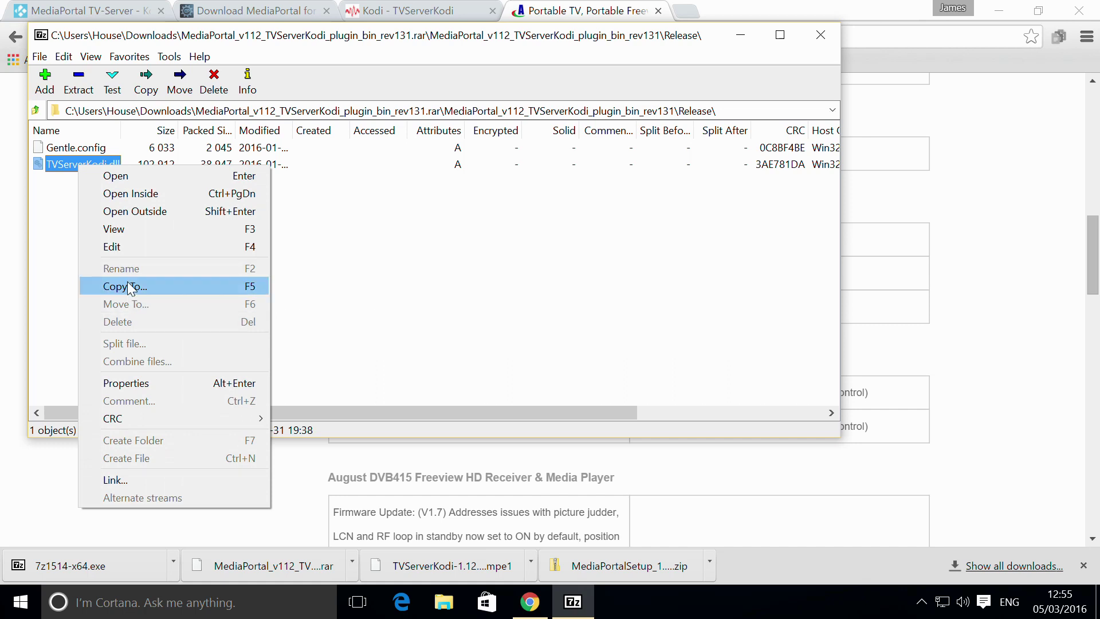
pyautogui.click(129, 286)
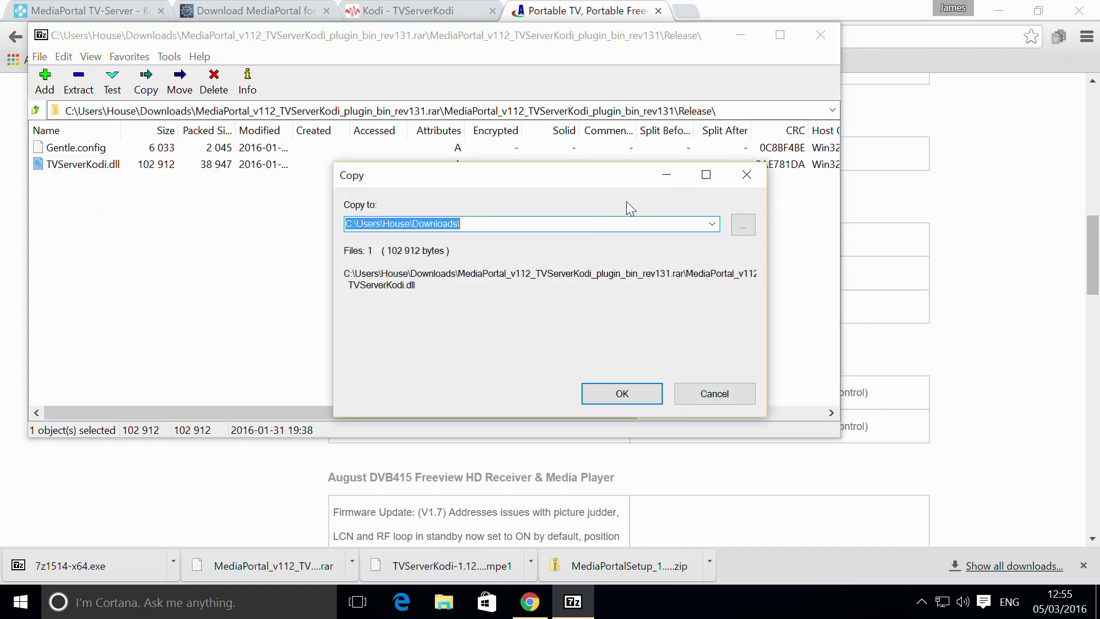
pyautogui.click(743, 224)
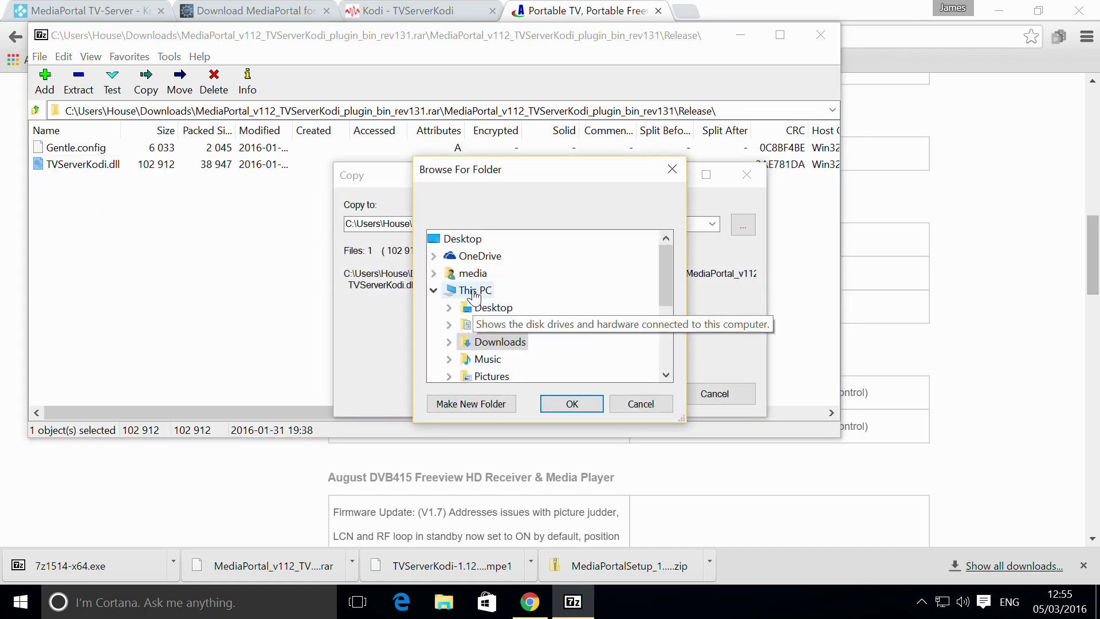
pyautogui.click(475, 290)
pyautogui.moveTo(670, 275); pyautogui.dragTo(657, 317)
pyautogui.doubleClick(521, 295)
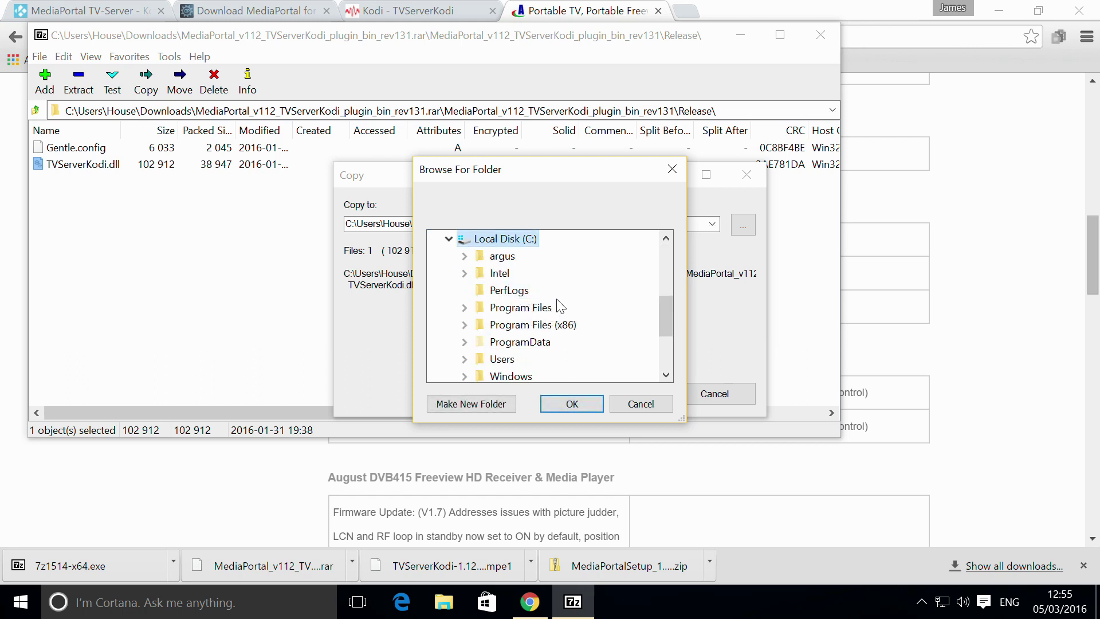
pyautogui.click(533, 324)
pyautogui.doubleClick(533, 324)
pyautogui.scroll(-4, 552, 285)
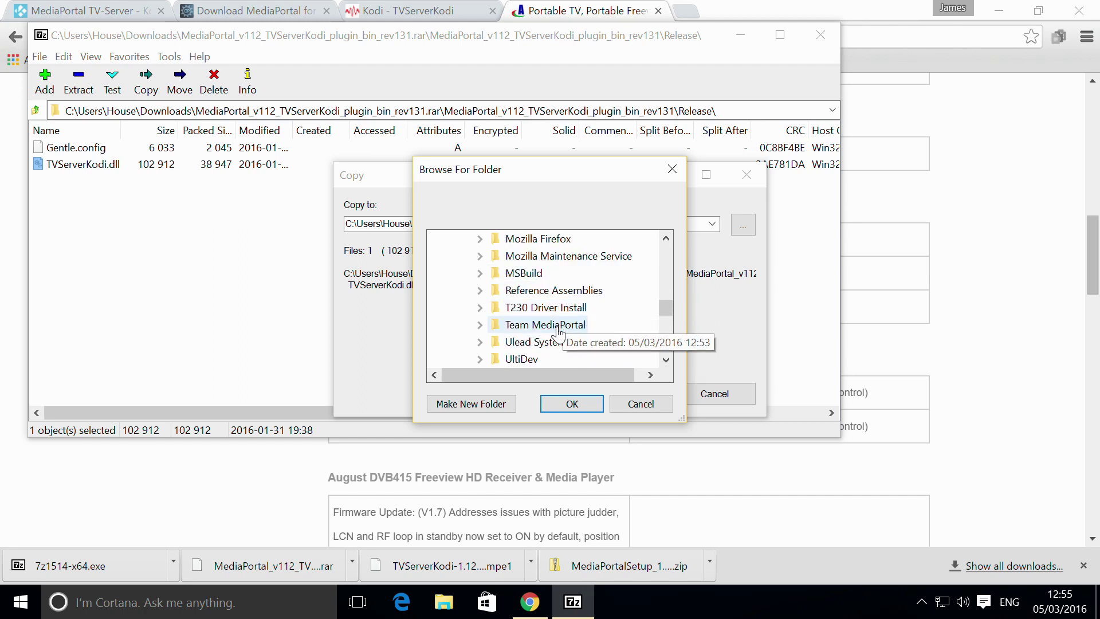
pyautogui.doubleClick(541, 324)
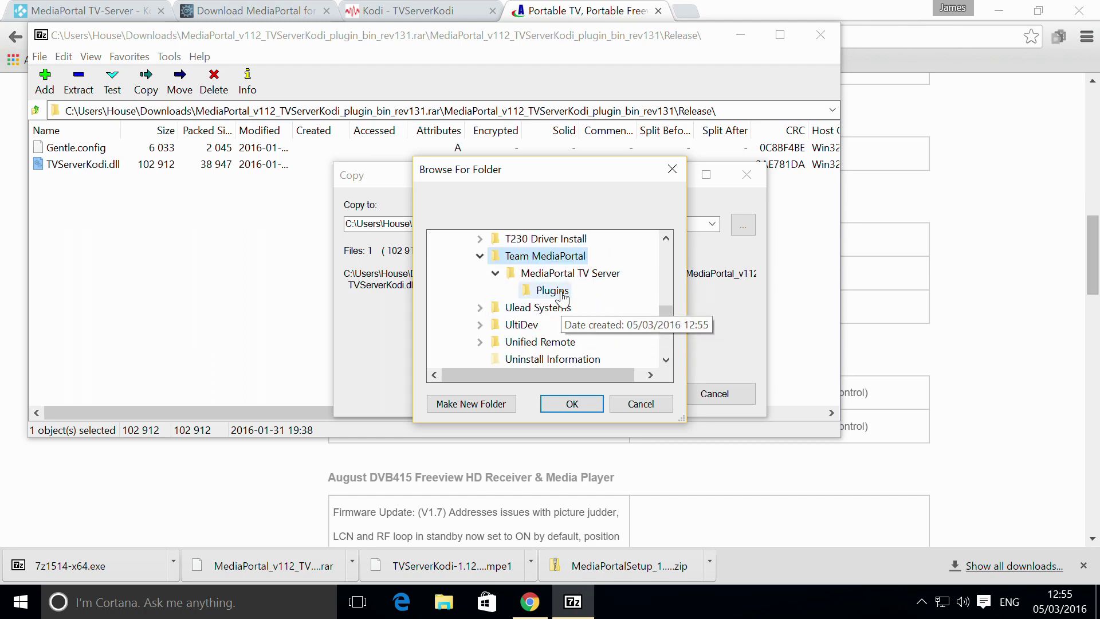
pyautogui.click(552, 290)
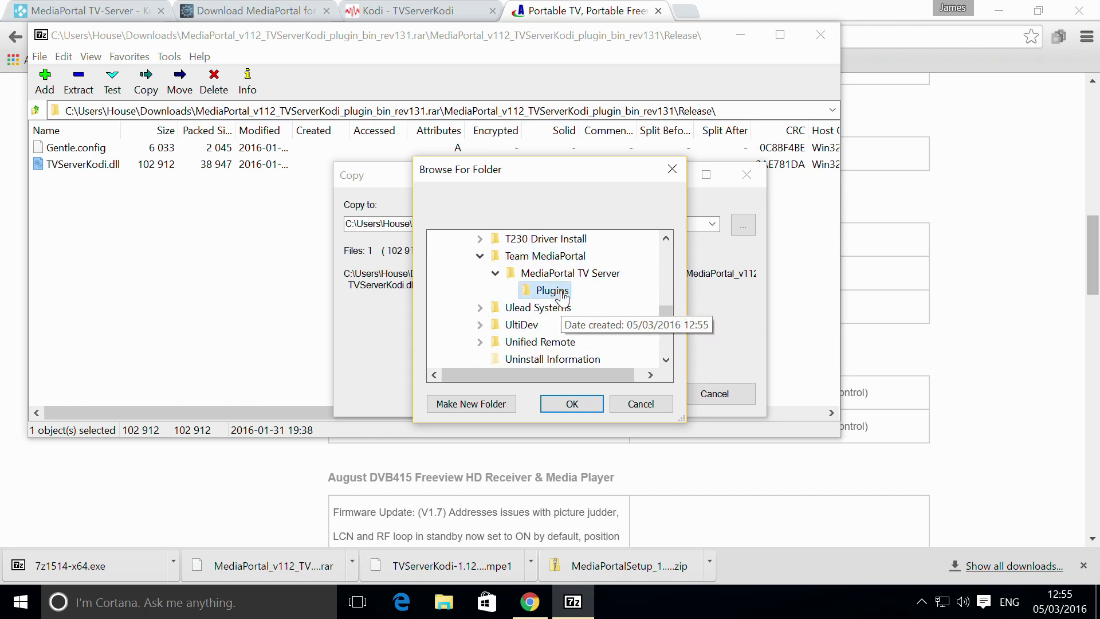
pyautogui.click(572, 403)
pyautogui.click(612, 394)
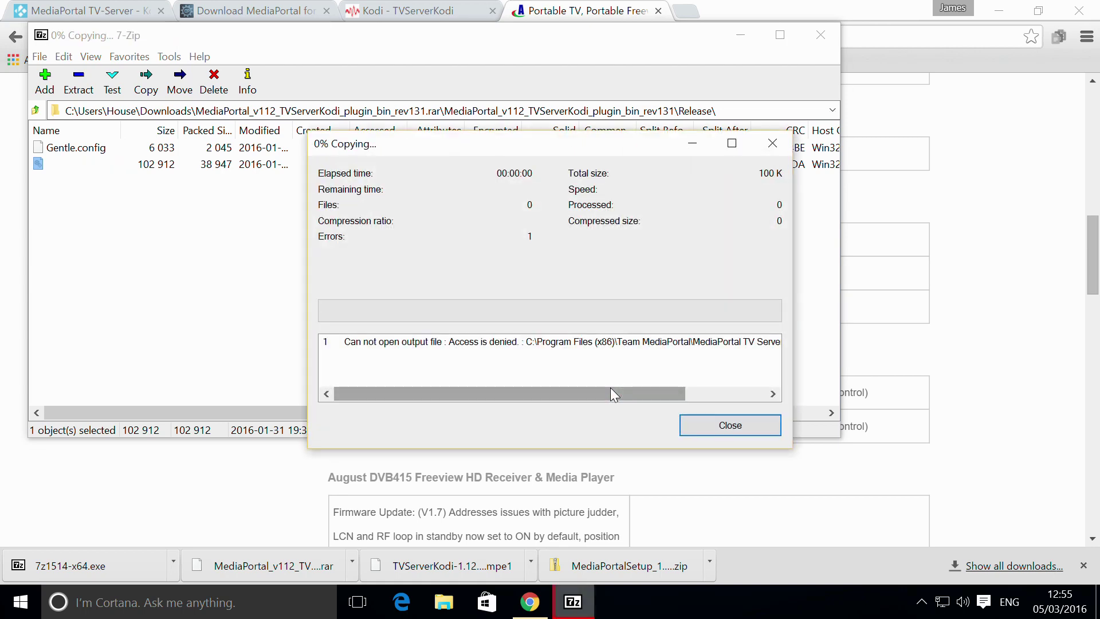
pyautogui.moveTo(676, 393); pyautogui.dragTo(702, 412)
pyautogui.click(704, 418)
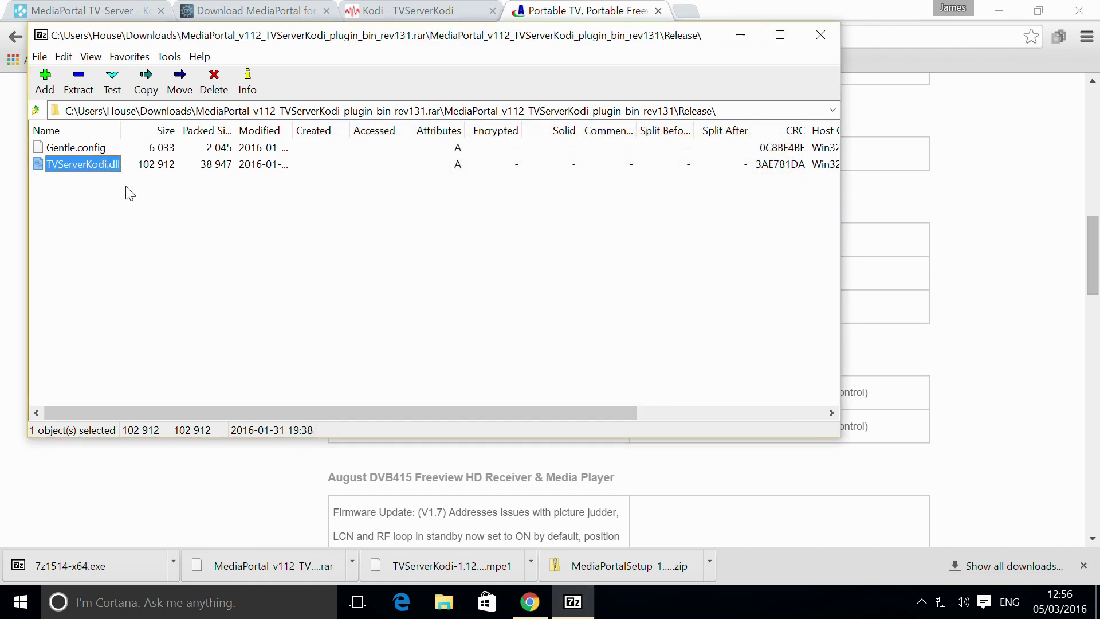
# - Copy TVServerKodi.dll from the archive to the Desktop folder
pyautogui.rightClick(86, 171)
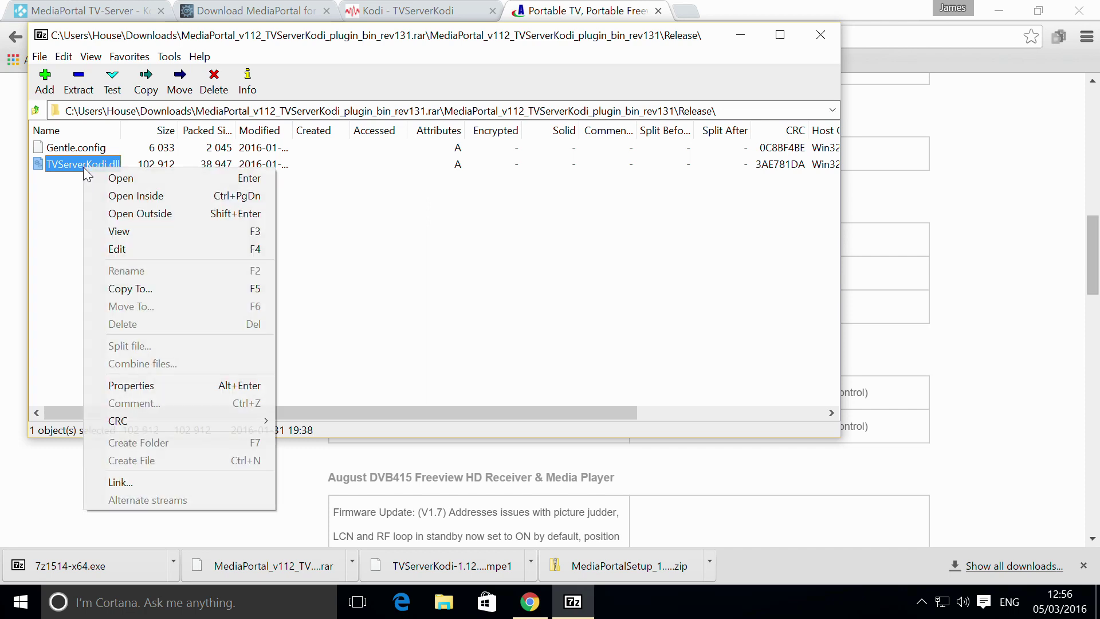
pyautogui.click(125, 289)
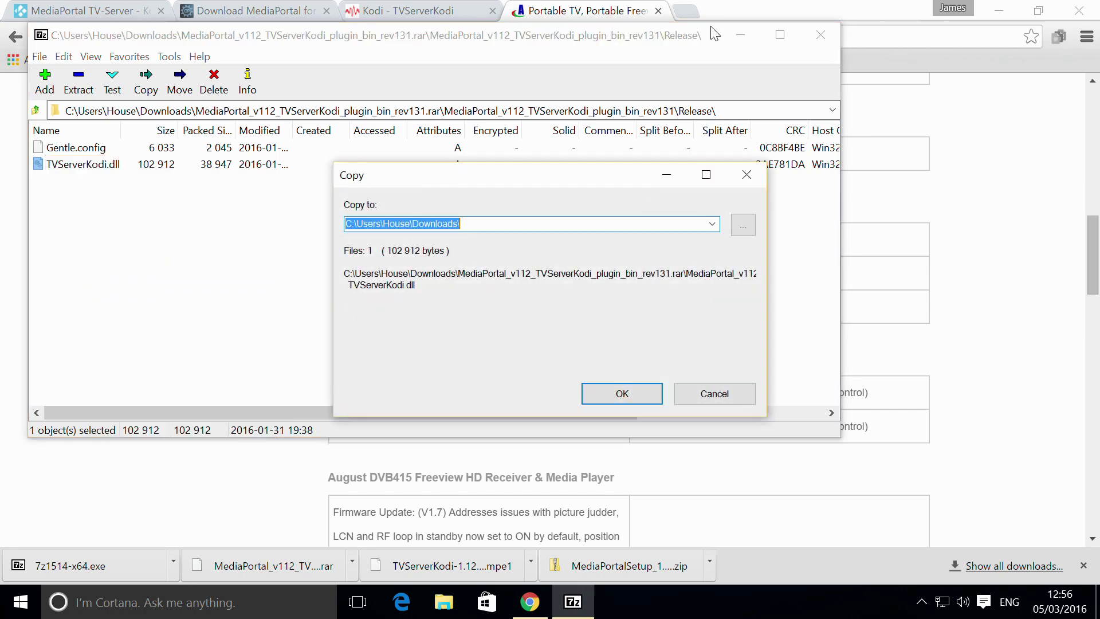
pyautogui.click(743, 226)
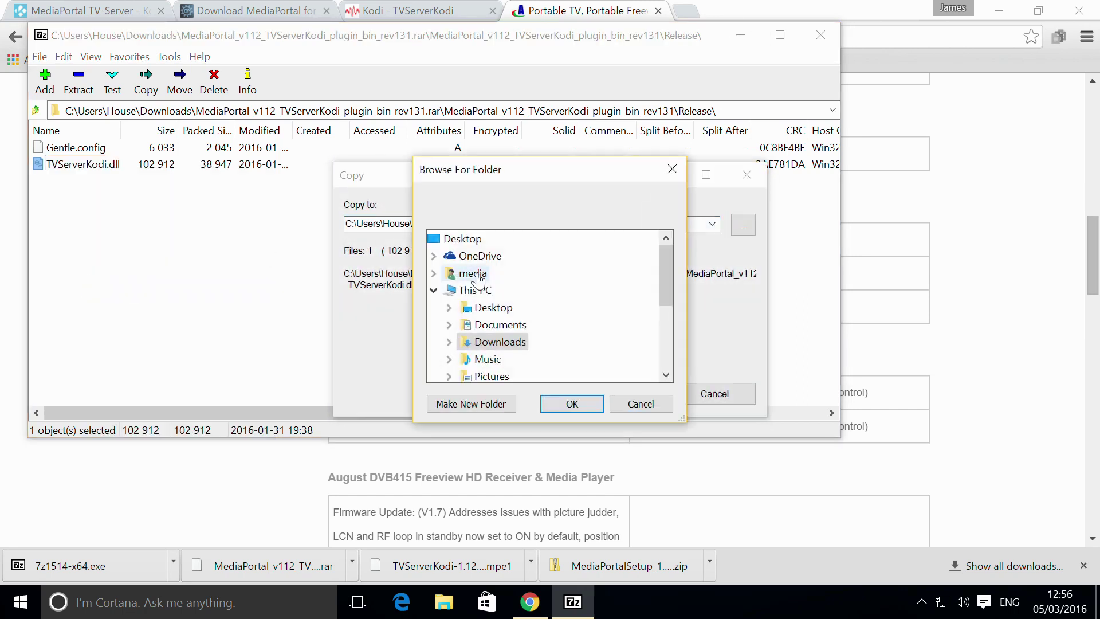
pyautogui.click(582, 407)
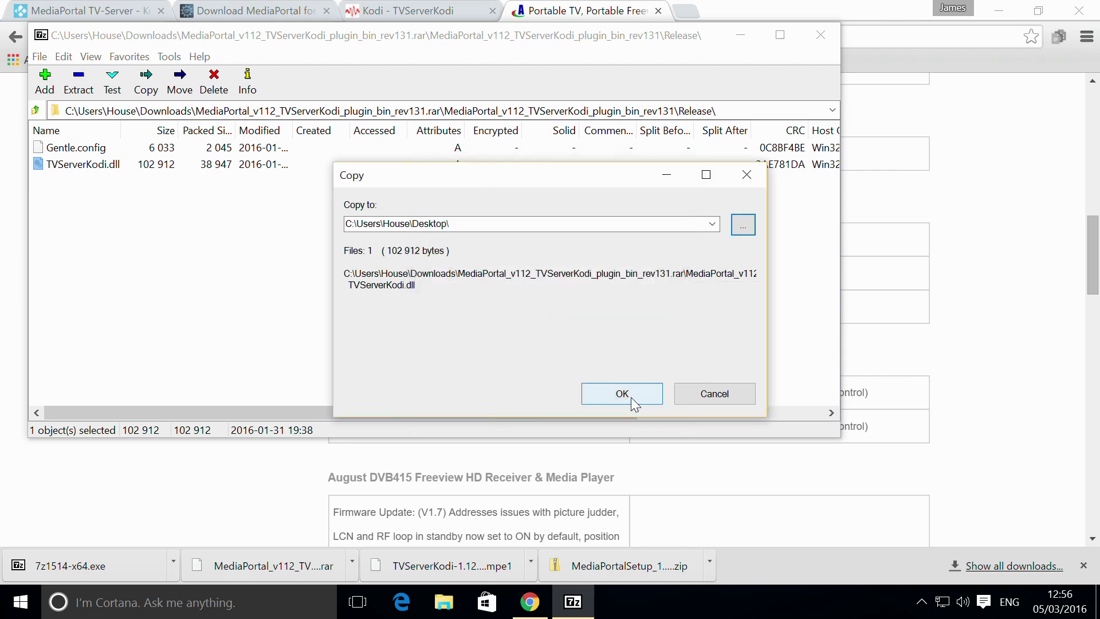
pyautogui.click(631, 397)
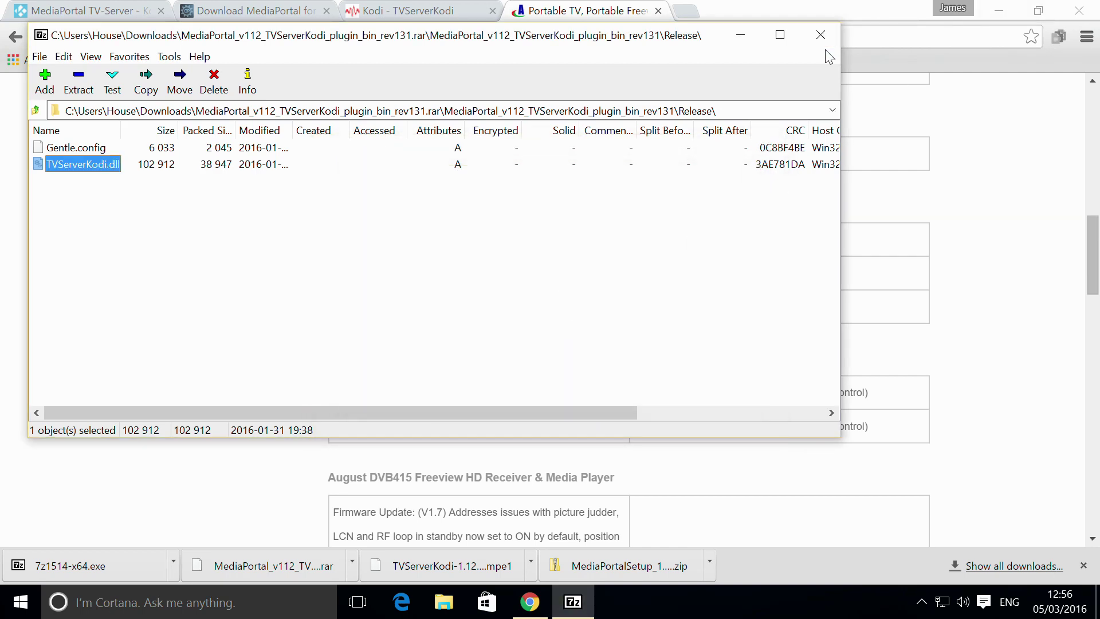
# - Show the desktop and cut the extracted TVServerKodi.dll file there
pyautogui.press('super+d')
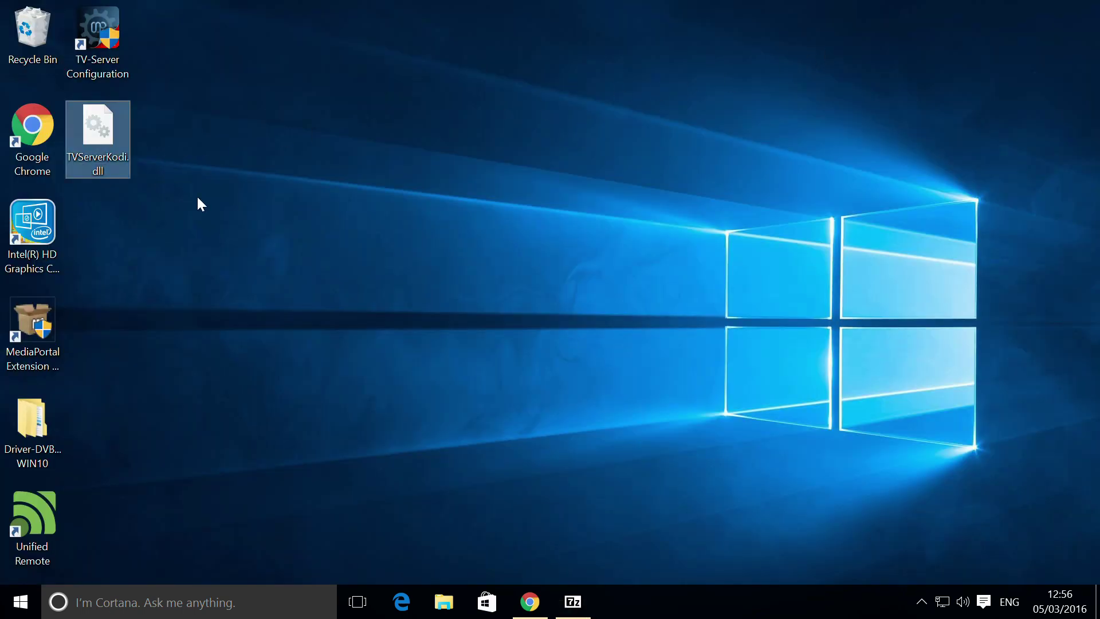
pyautogui.press('super+x')
pyautogui.click(426, 580)
pyautogui.click(112, 175)
# - Open the folder C:\Program Files (x86)\Team MediaPortal\MediaPortal TV Server\Plugins in File Explorer
pyautogui.click(444, 602)
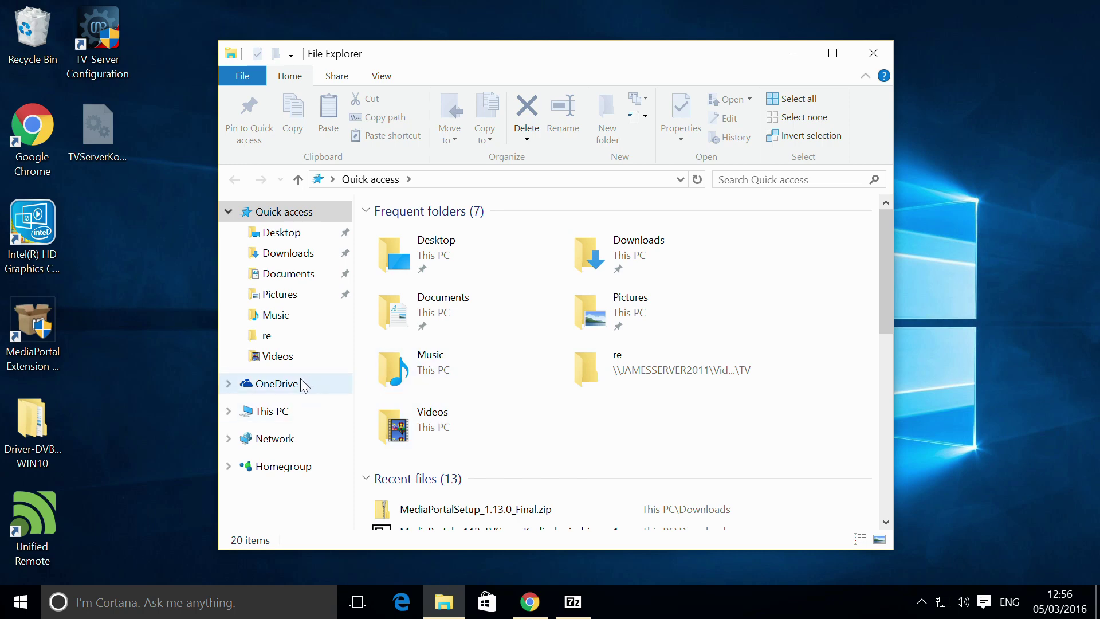
pyautogui.click(287, 416)
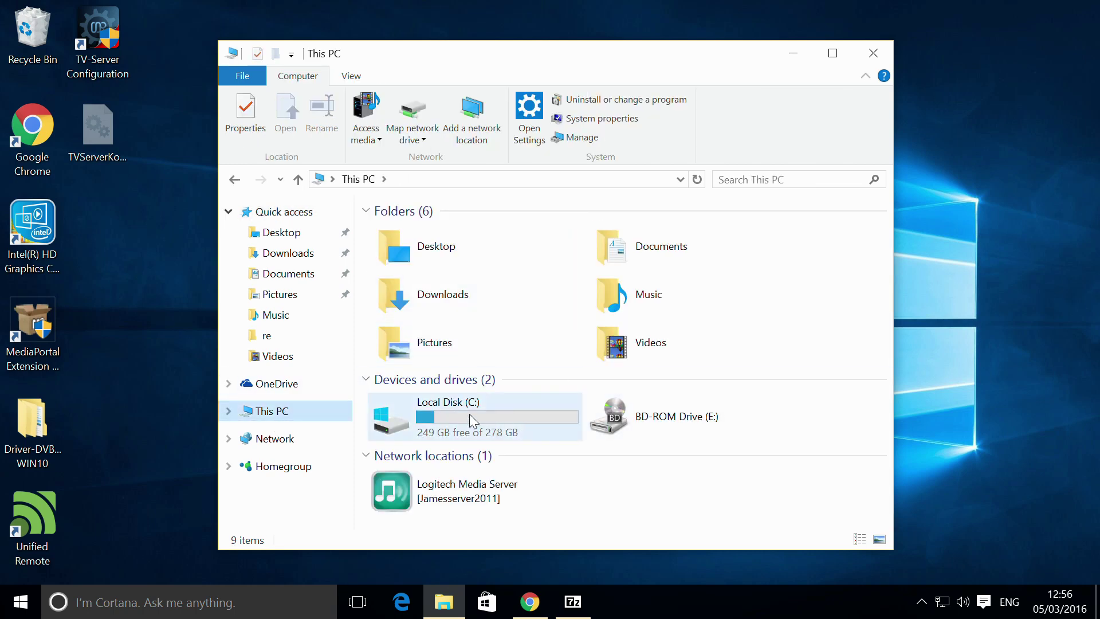
pyautogui.doubleClick(469, 414)
pyautogui.doubleClick(414, 307)
pyautogui.scroll(-4, 430, 373)
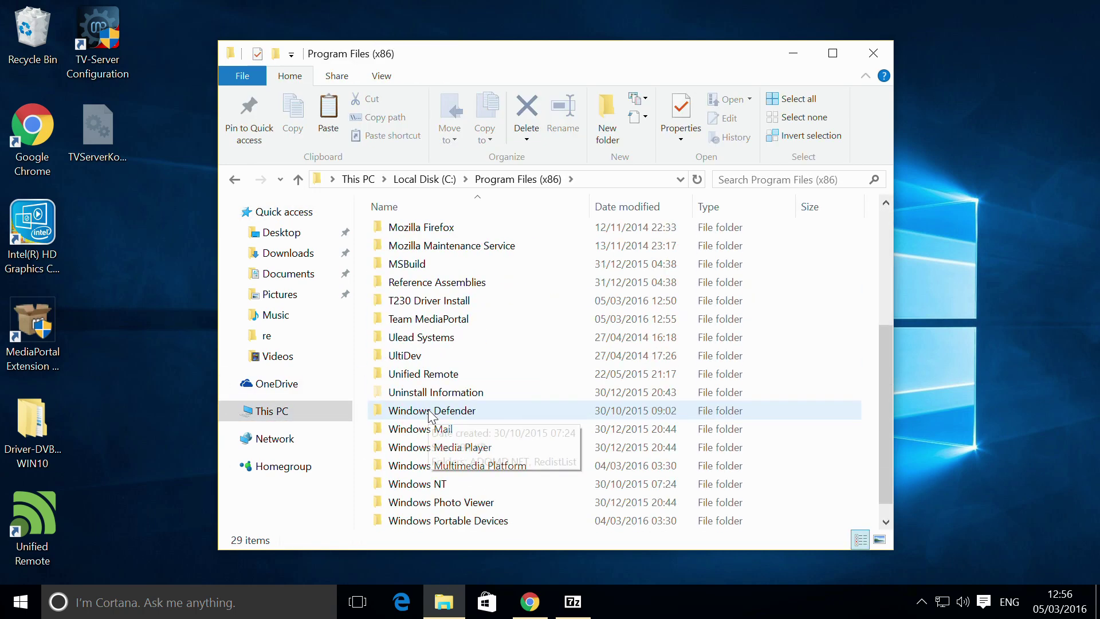
pyautogui.doubleClick(421, 321)
pyautogui.doubleClick(421, 235)
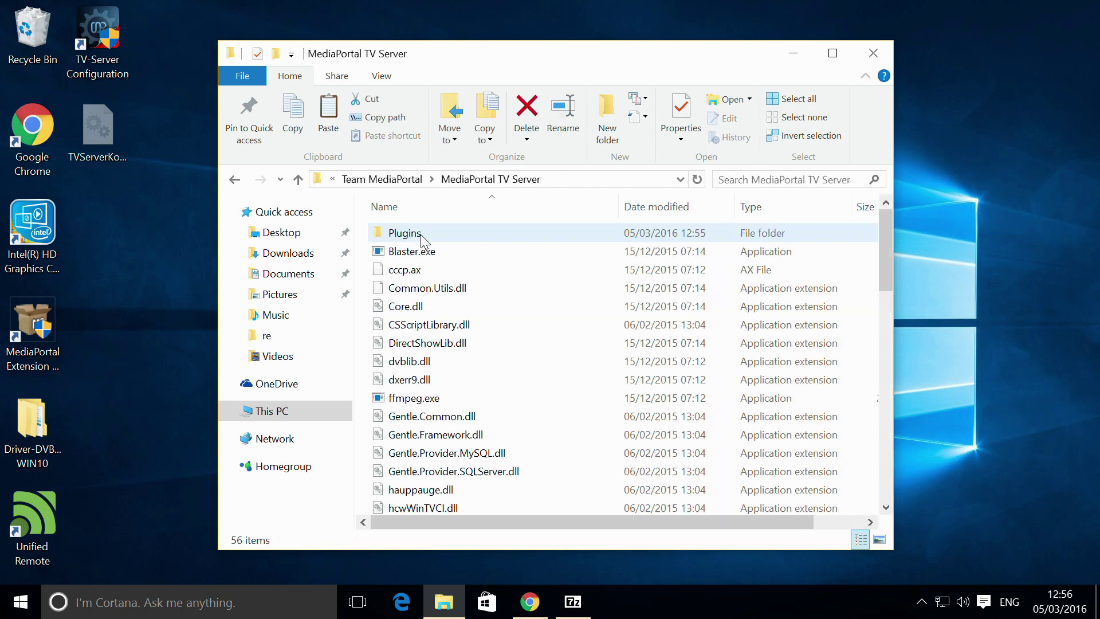
pyautogui.doubleClick(405, 235)
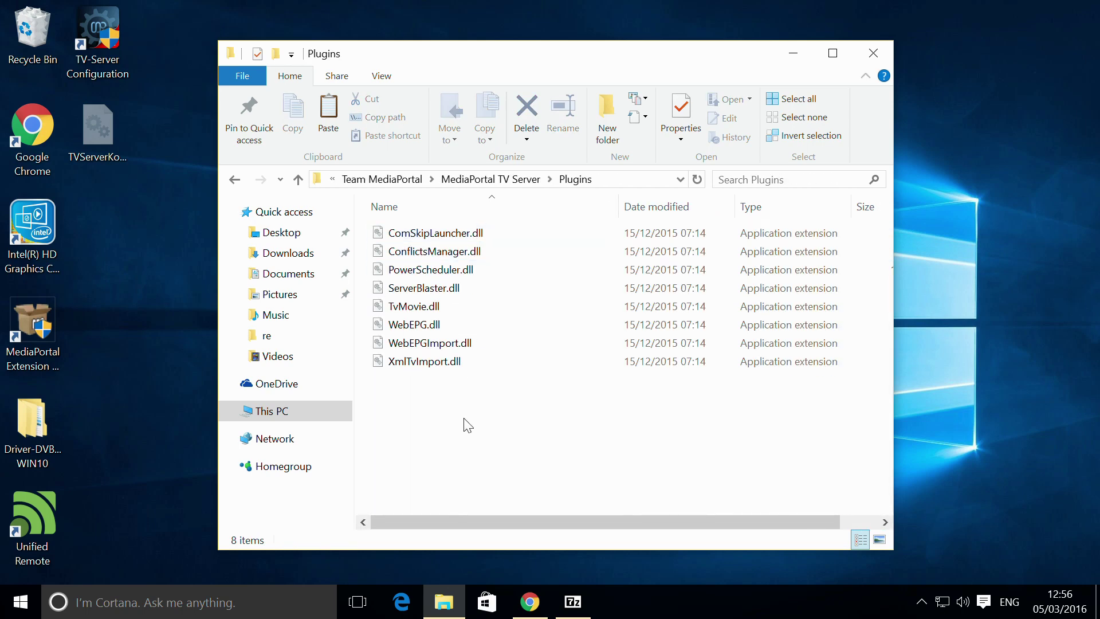
# - Paste the cut TVServerKodi.dll into the Plugins folder with administrator permission and close the folder window
pyautogui.hotkey('ctrl', 'v')
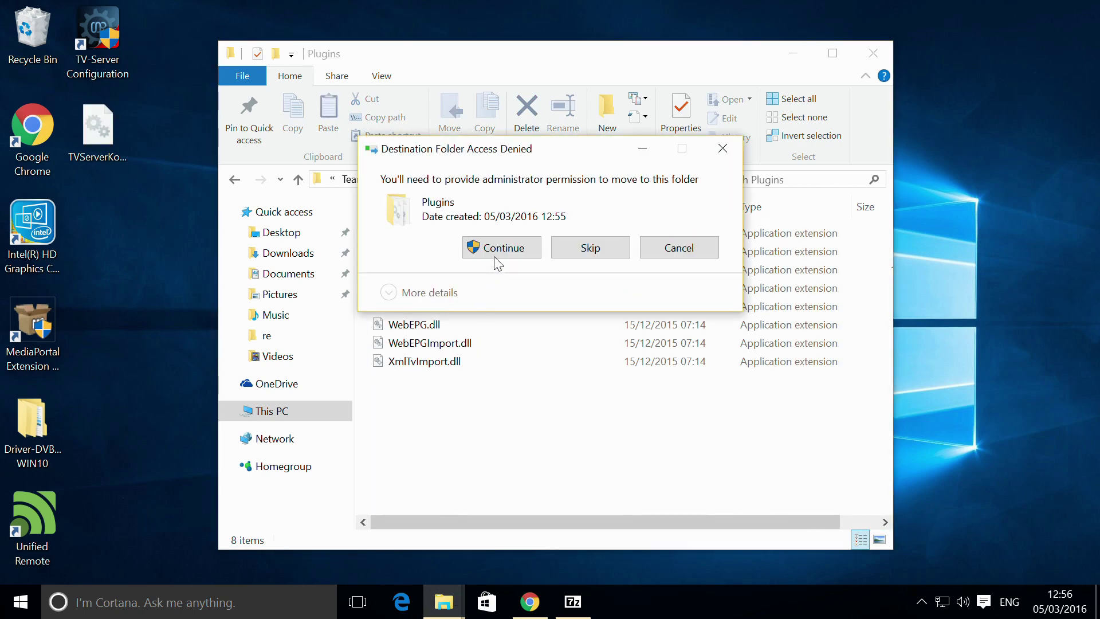
pyautogui.click(501, 250)
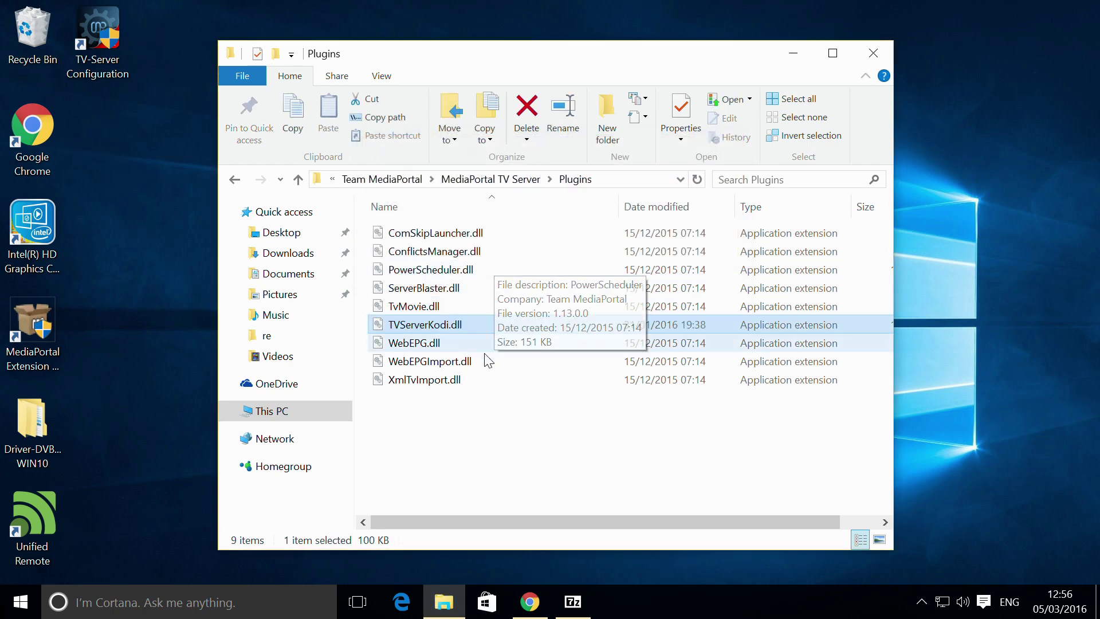
pyautogui.click(886, 54)
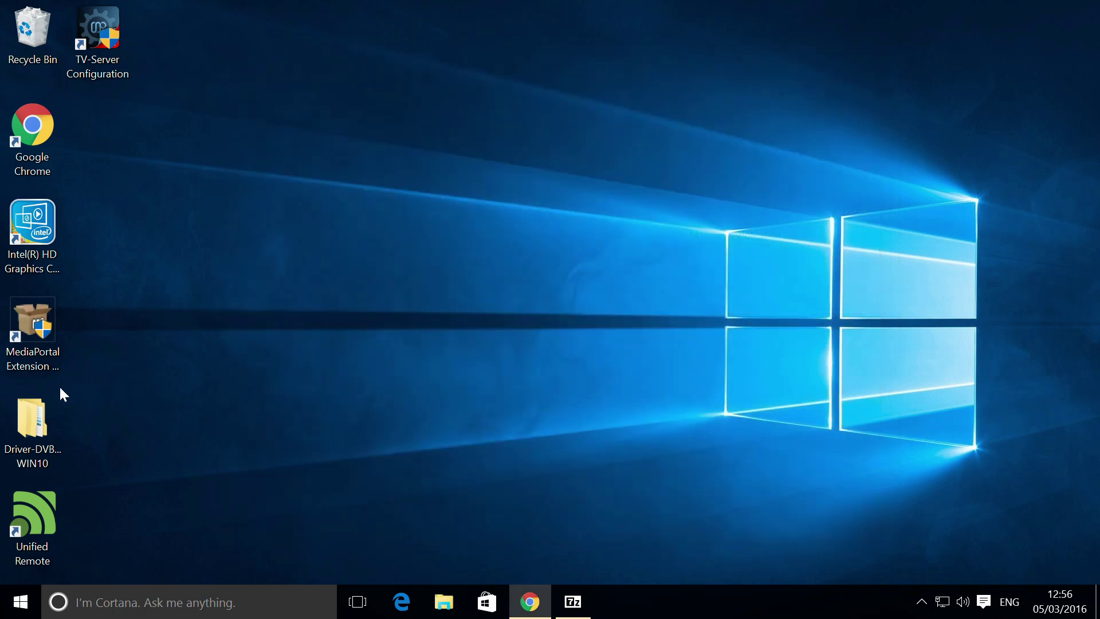
# - Permanently delete the WIN10 DVB driver folder and the MediaPortal Extension Manager shortcut from the desktop
pyautogui.click(42, 409)
pyautogui.keyDown('ctrl'); pyautogui.click(41, 339); pyautogui.keyUp('ctrl')
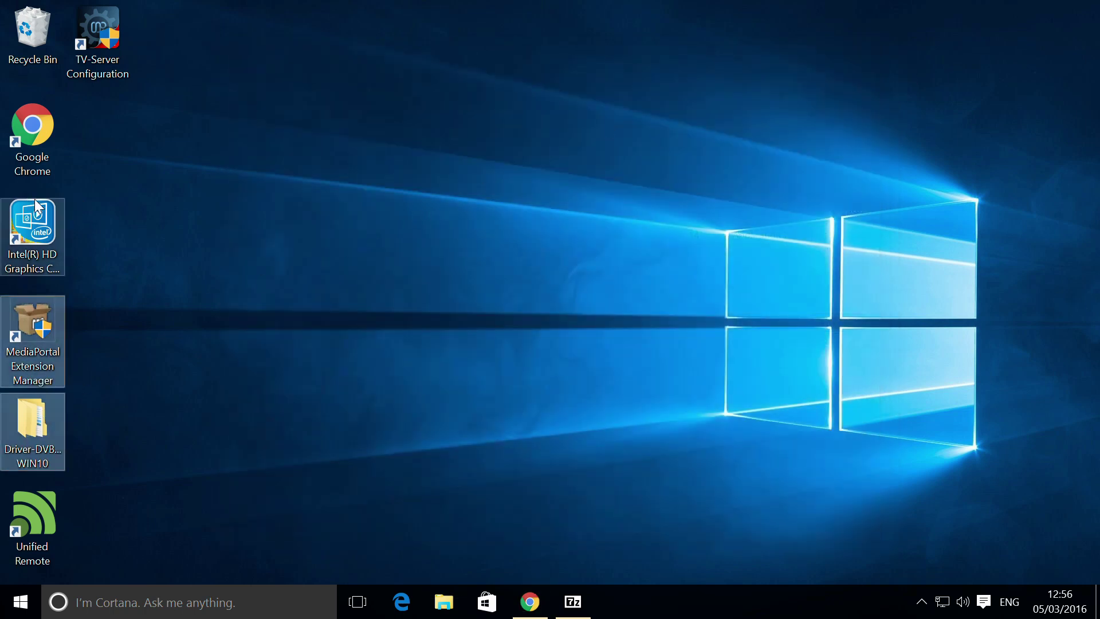
pyautogui.hotkey('shift', 'Delete')
pyautogui.press('Return')
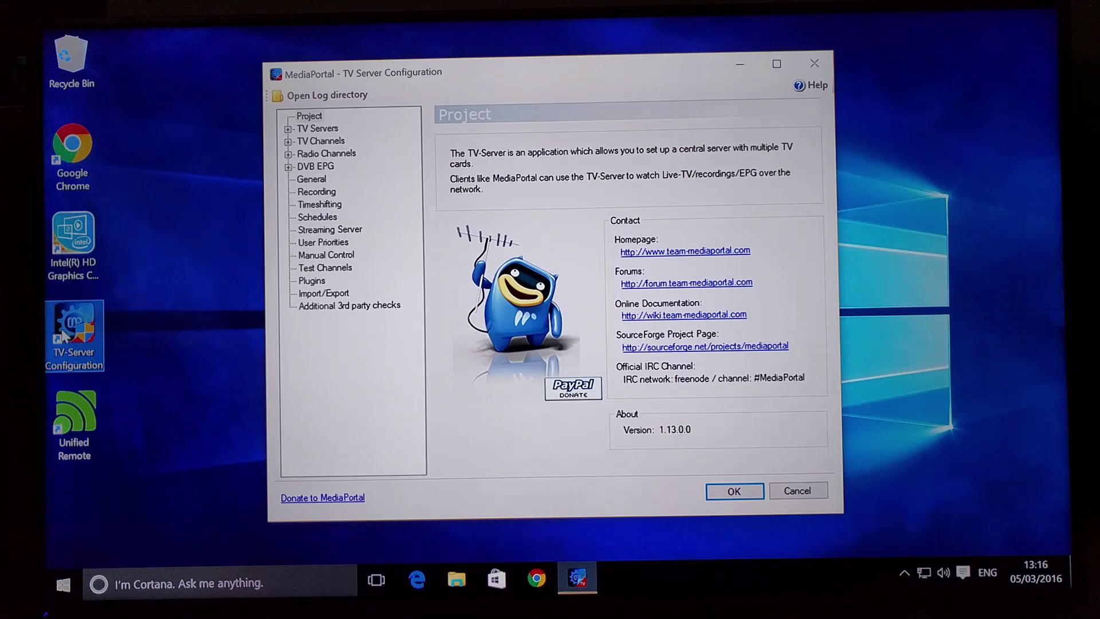
# - Expand the master server under TV Servers and open the scanning page of its card 3 DVB-T Digital TV
pyautogui.click(333, 131)
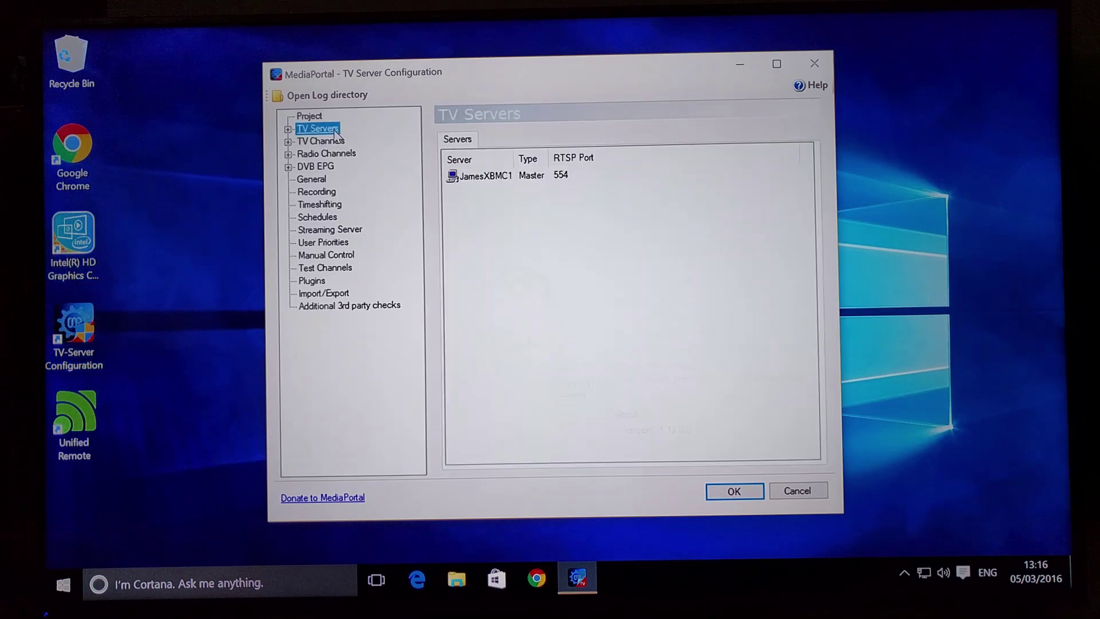
pyautogui.doubleClick(334, 131)
pyautogui.click(335, 137)
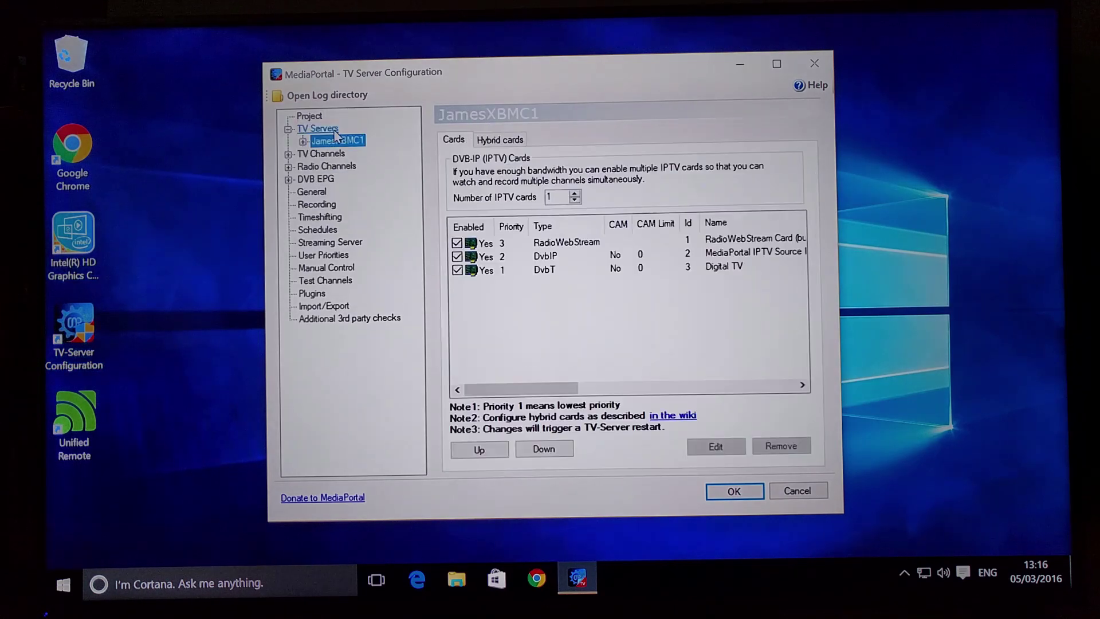
pyautogui.doubleClick(335, 138)
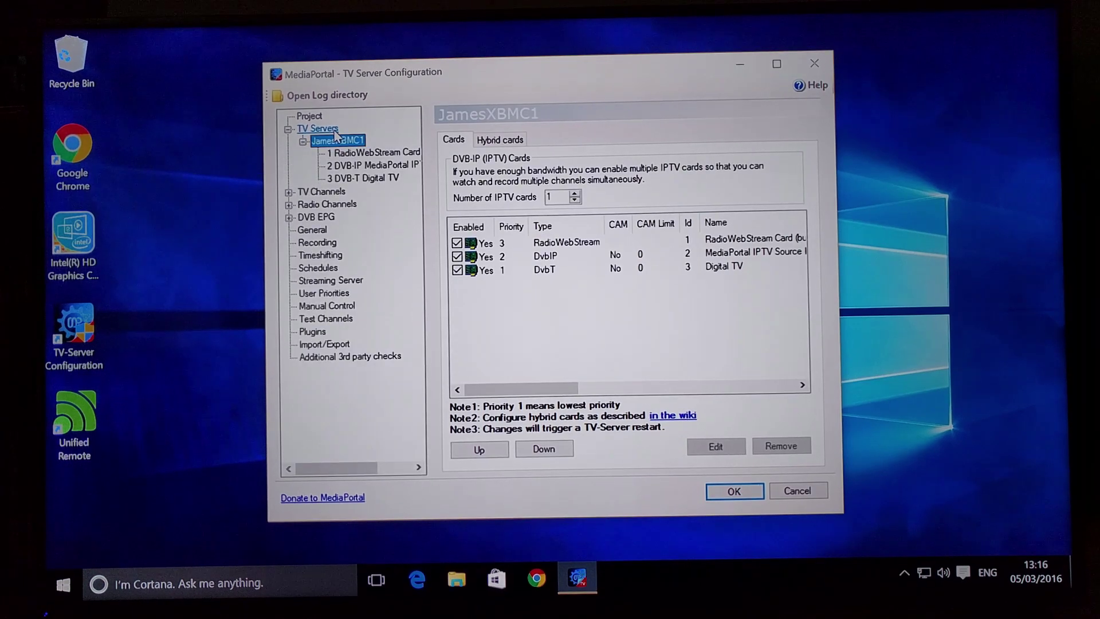
pyautogui.press('Down')
pyautogui.press('Down')
pyautogui.press('Down')
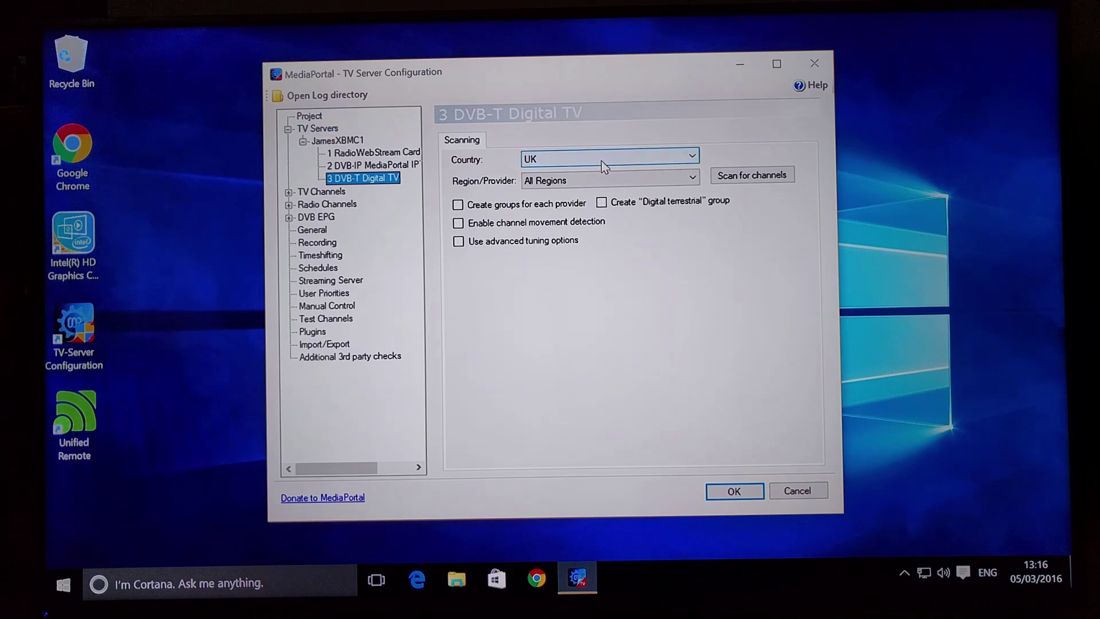
# - Scan for DVB-T channels with the region set to Mendip and look through the scan's status list
pyautogui.click(598, 181)
pyautogui.scroll(-10, 696, 337)
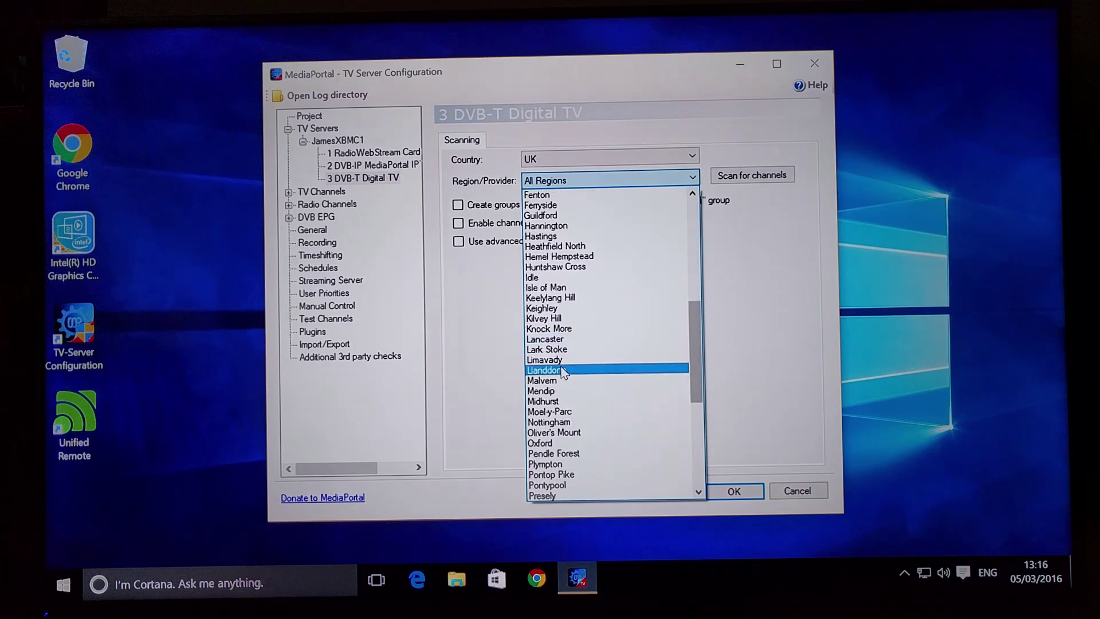
pyautogui.click(542, 392)
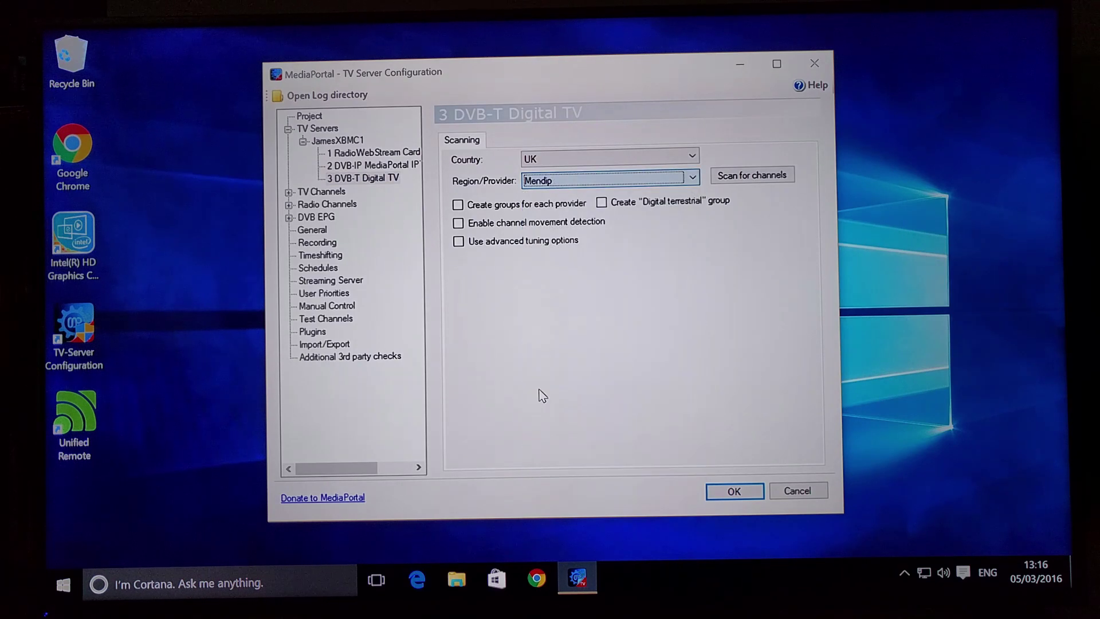
pyautogui.click(751, 176)
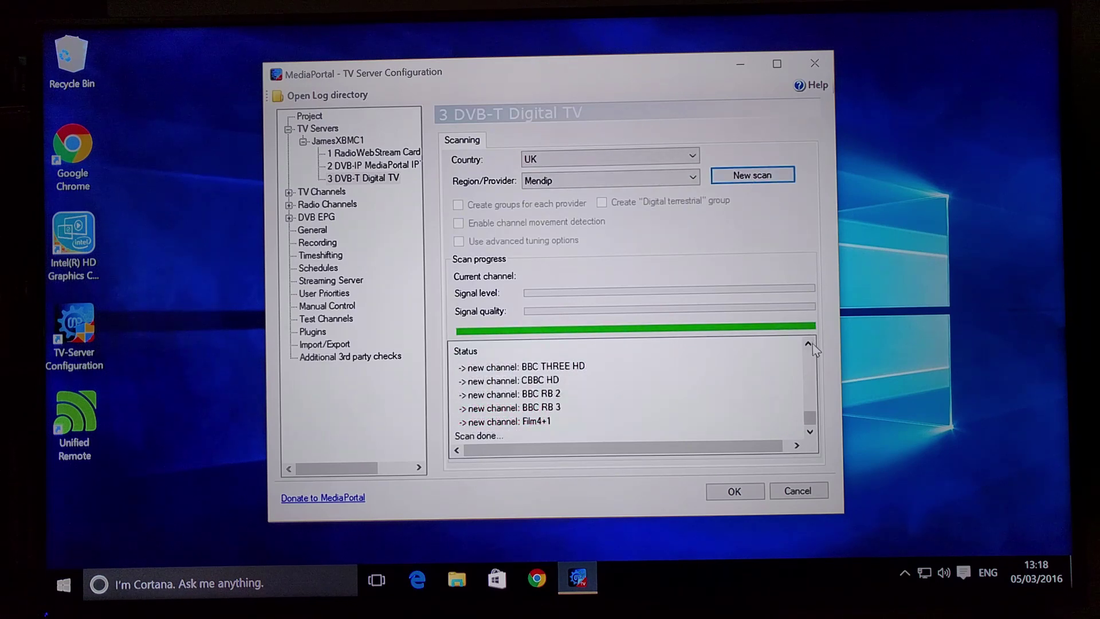
pyautogui.scroll(2, 814, 358)
pyautogui.scroll(4, 815, 363)
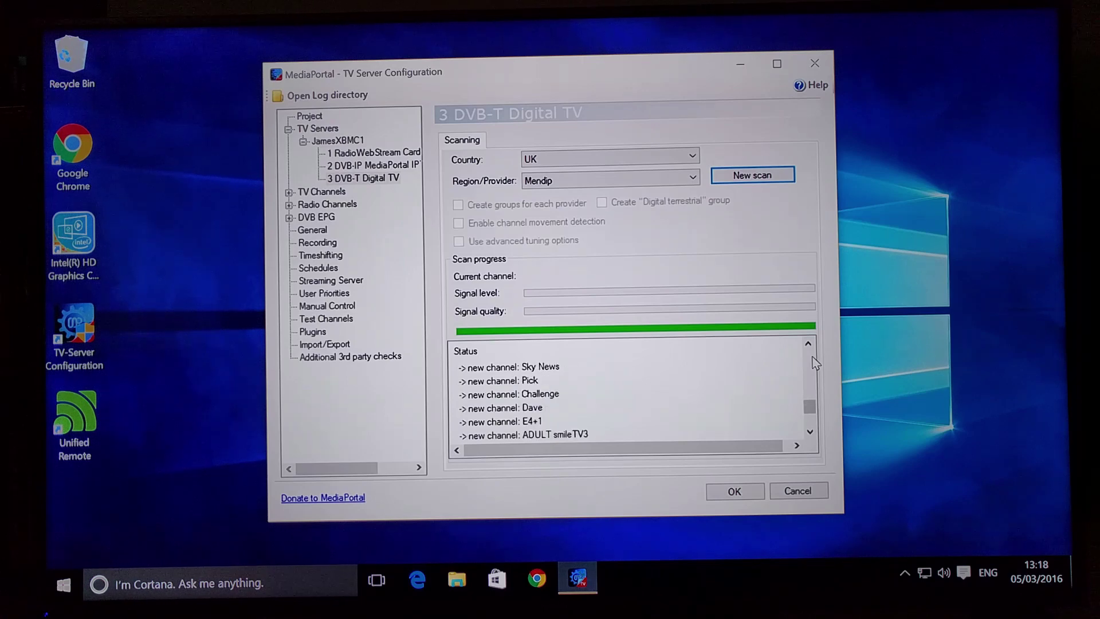
pyautogui.scroll(4, 816, 363)
pyautogui.scroll(2, 816, 363)
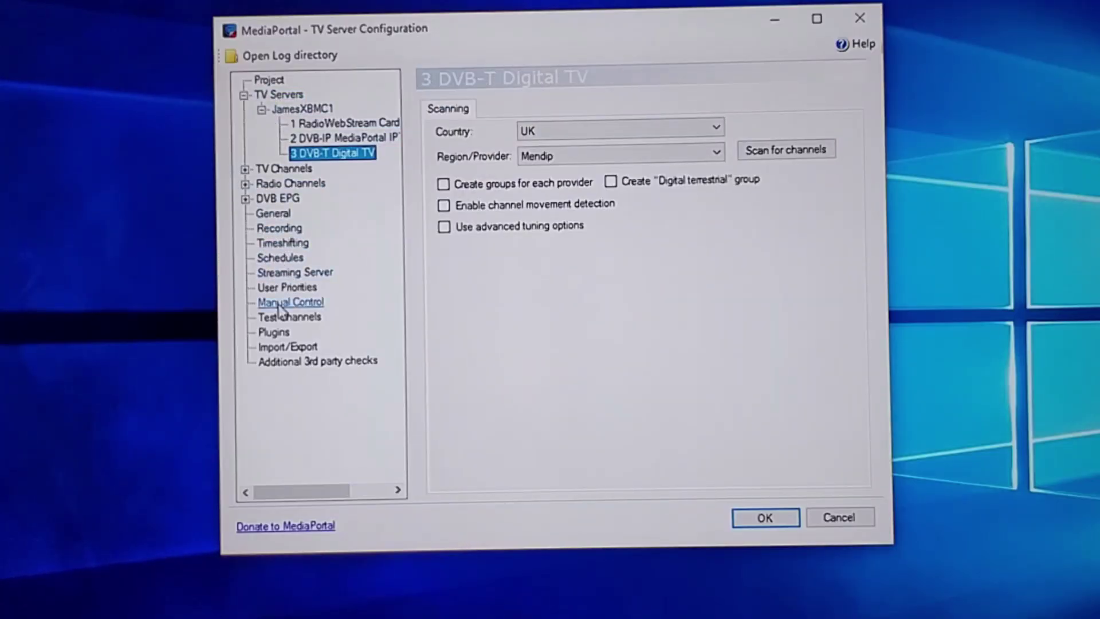
# - Enable the TVServerKodi and XmlTv plugins, save the configuration and acknowledge the plugin activation notice
pyautogui.click(270, 333)
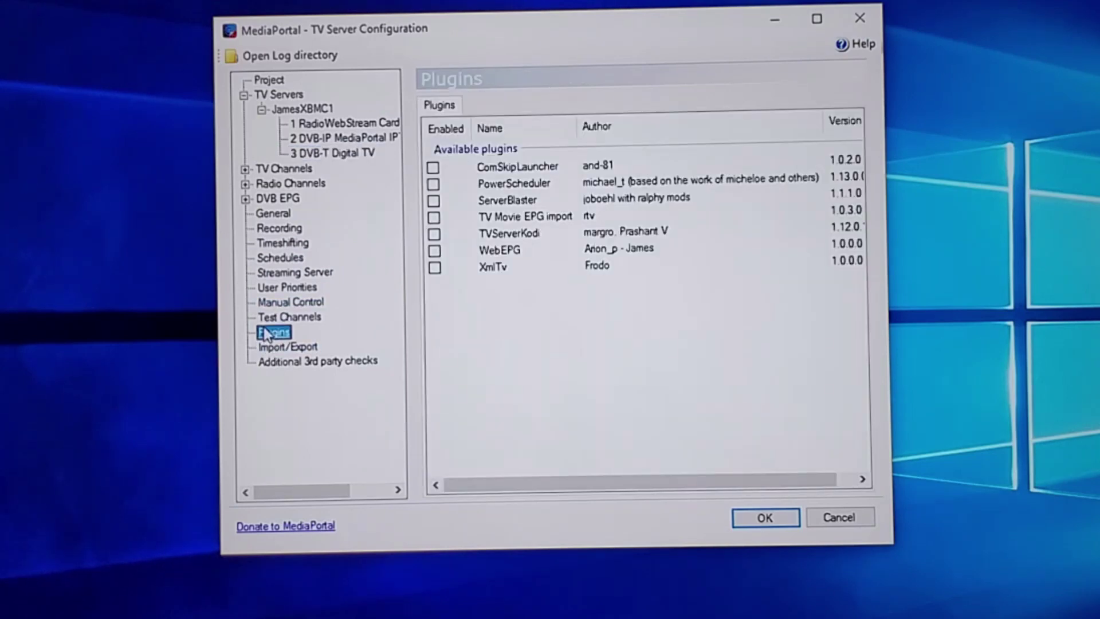
pyautogui.click(434, 235)
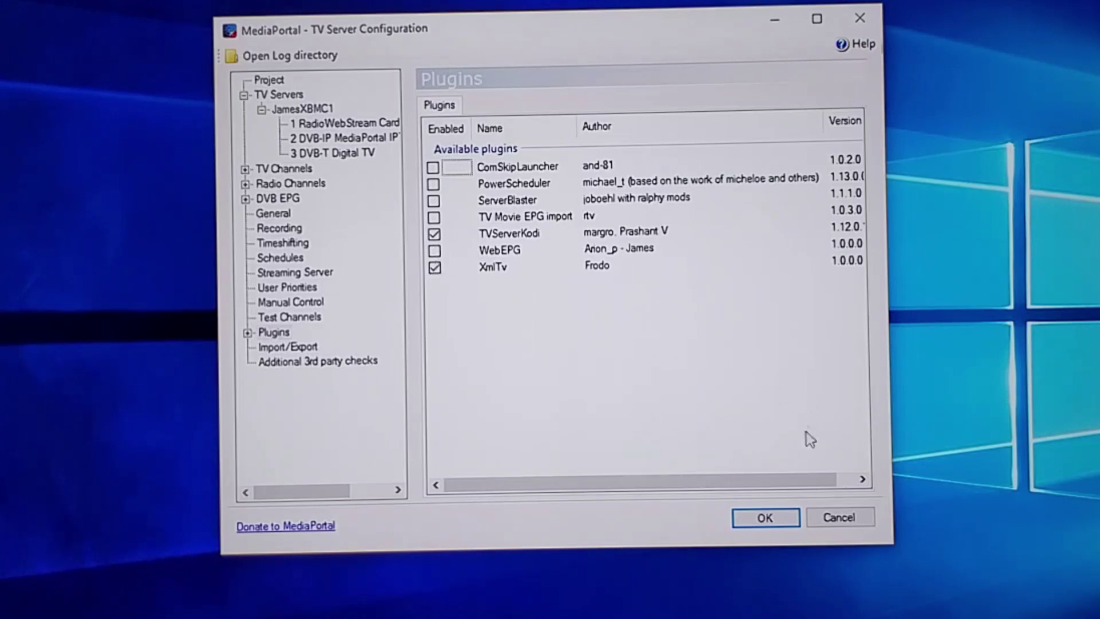
pyautogui.click(766, 519)
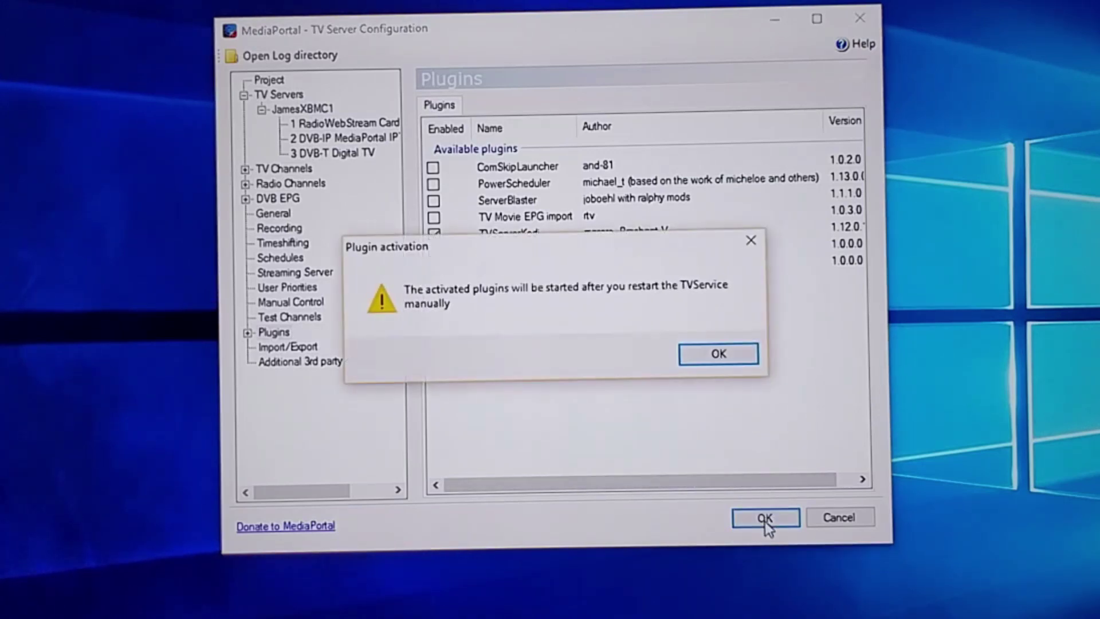
pyautogui.click(718, 355)
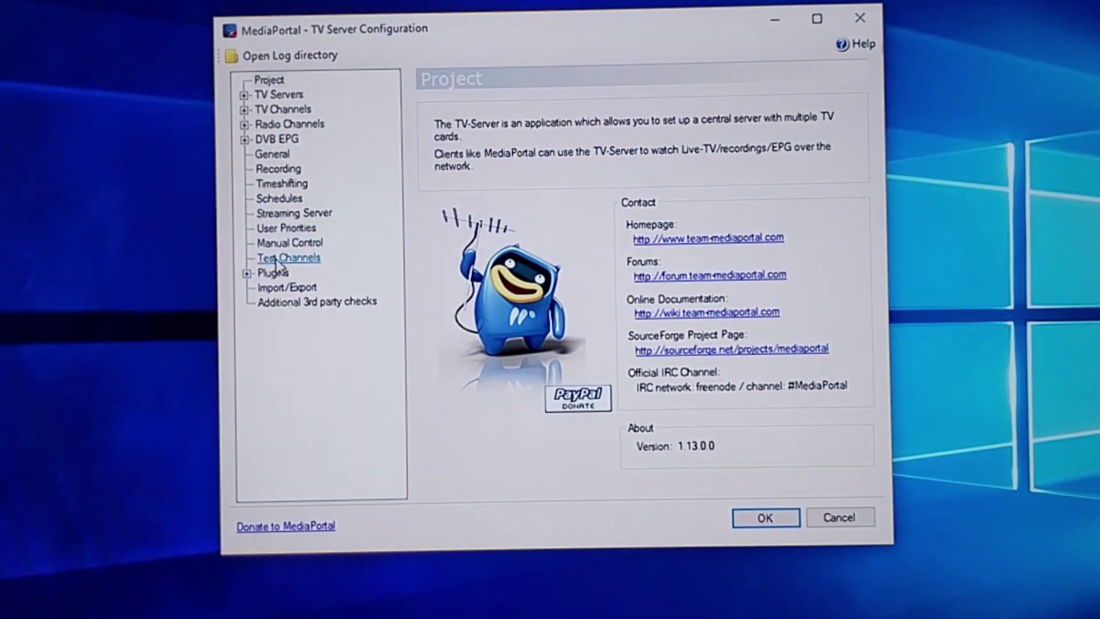
# - Check the enabled plugins in the TV-Server configuration, and restart the TV service using Manual Control
pyautogui.click(273, 273)
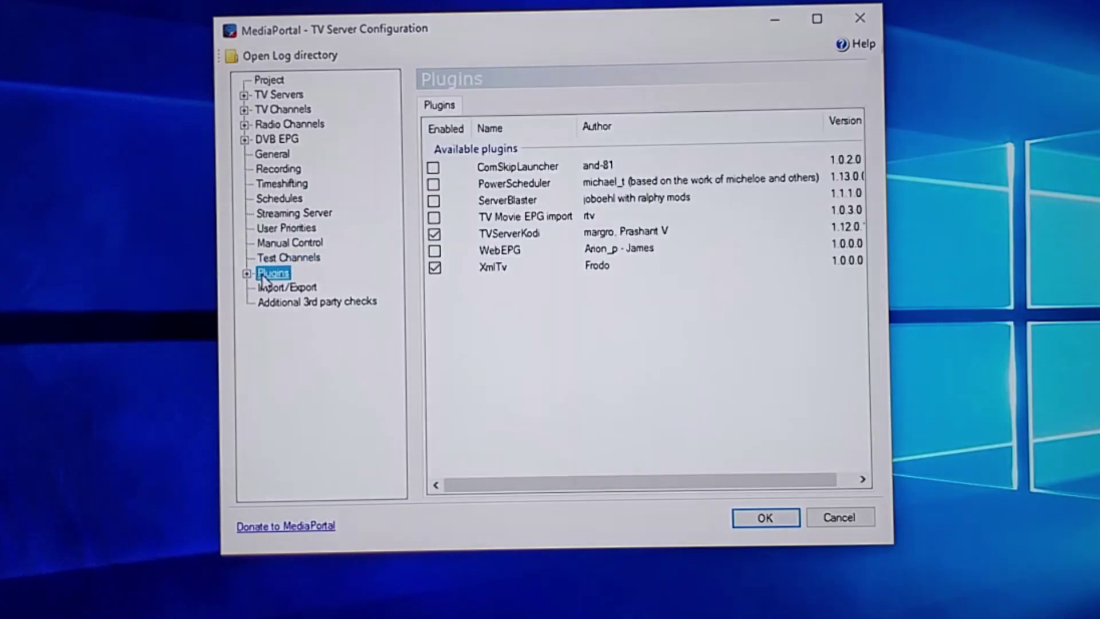
pyautogui.click(286, 243)
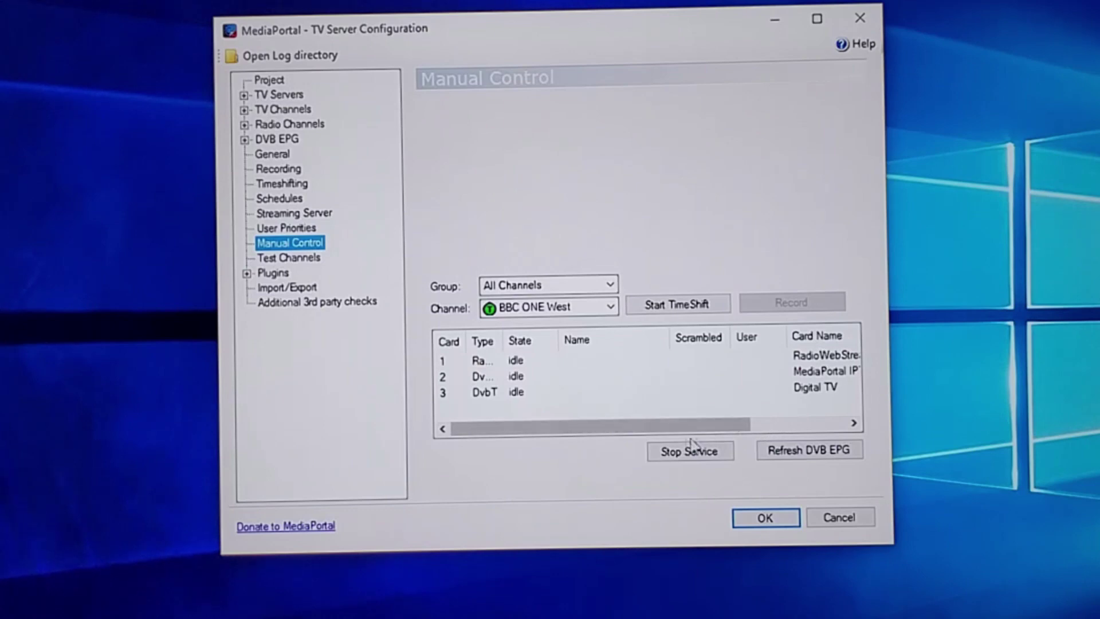
pyautogui.click(672, 457)
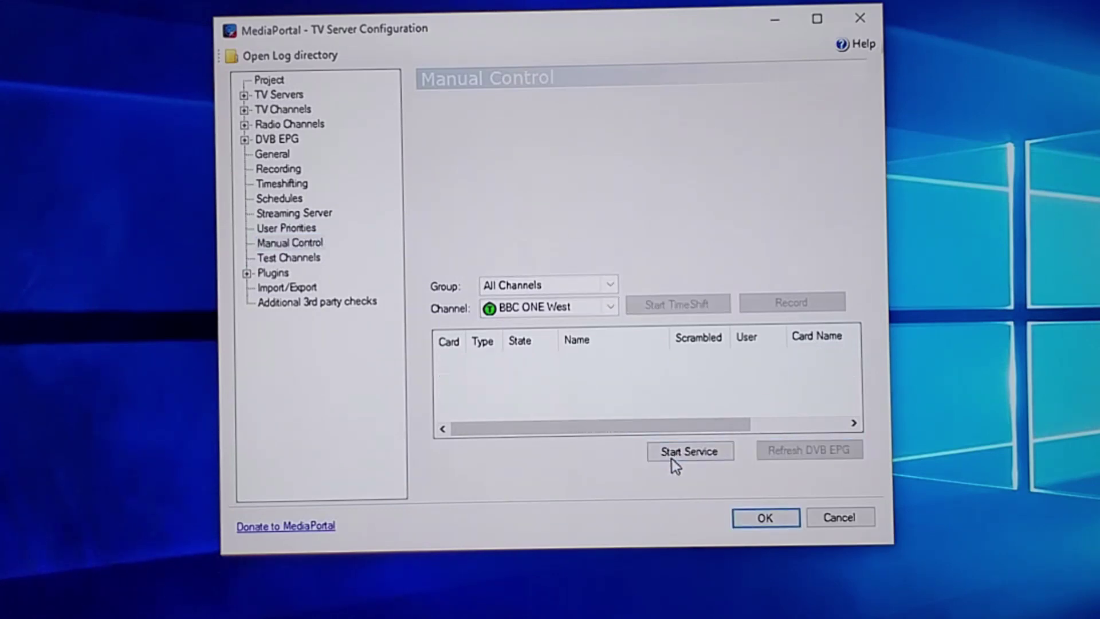
pyautogui.click(672, 458)
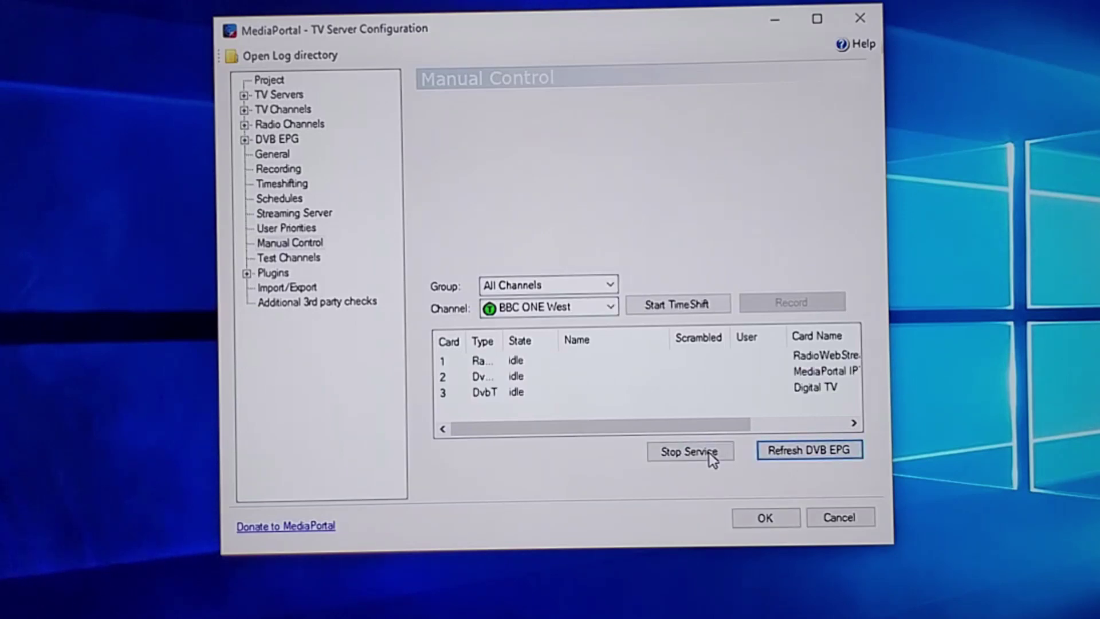
pyautogui.click(710, 452)
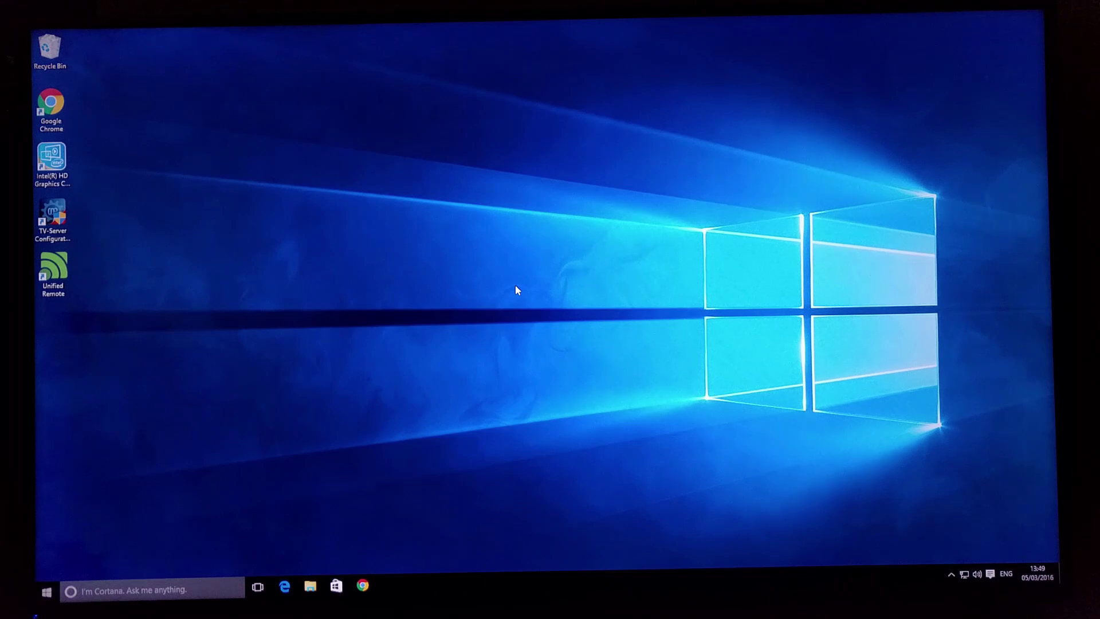
# - Switch to Kodi by launching it from Windows and open its system settings
pyautogui.press('super')
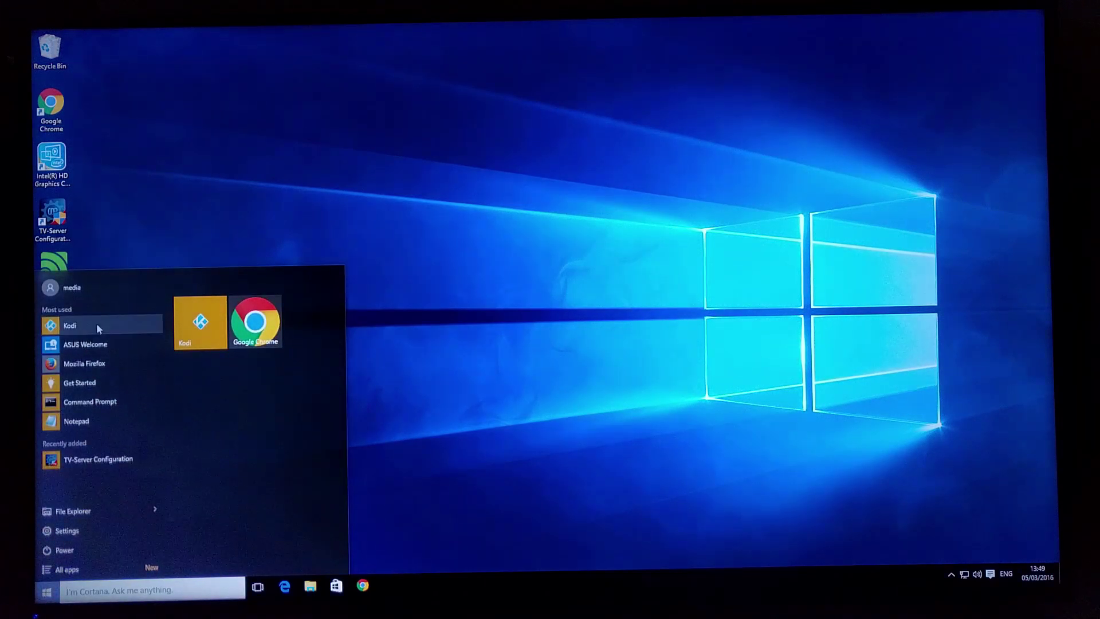
pyautogui.click(186, 325)
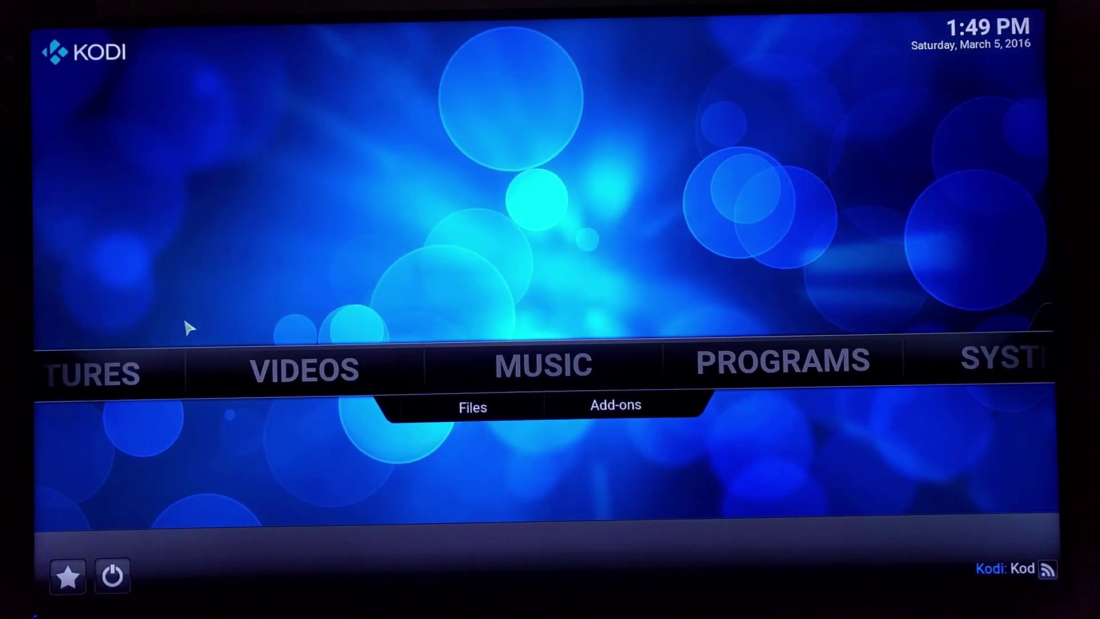
pyautogui.press('Right')
pyautogui.press('Right')
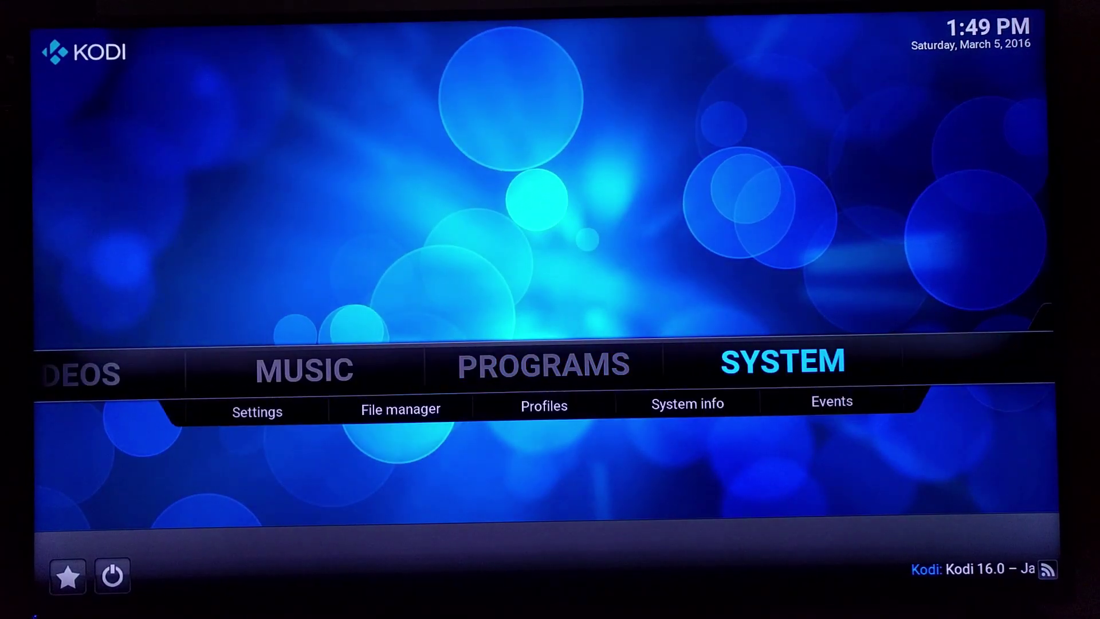
pyautogui.press('Return')
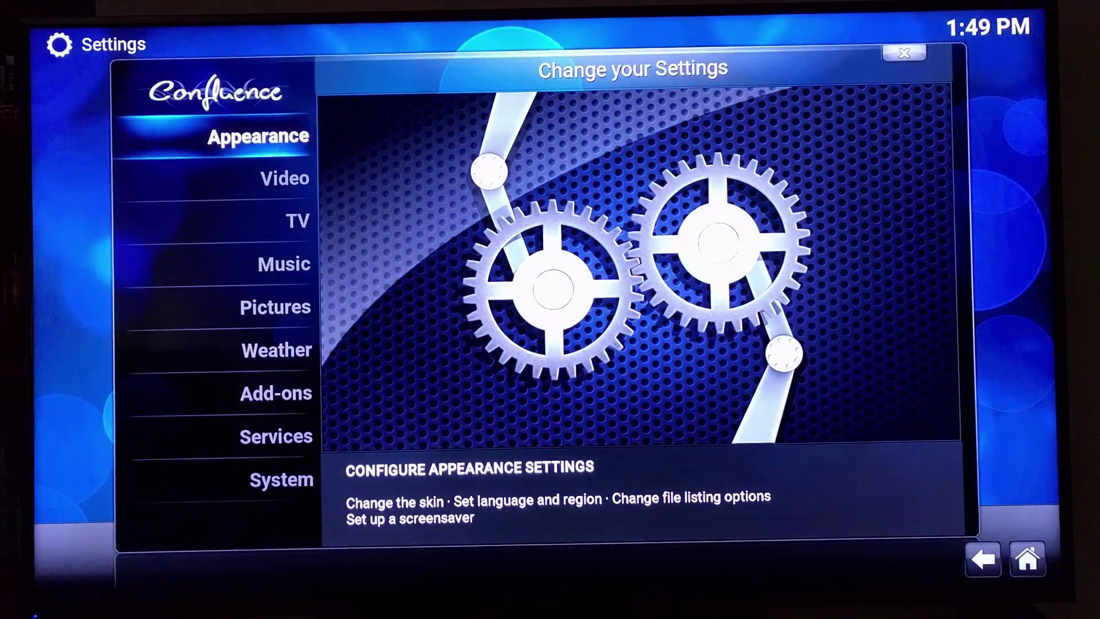
# - Open the Add-ons category in the Kodi settings
pyautogui.press('Down')
pyautogui.press('Down')
pyautogui.press('Down')
pyautogui.press('Down')
pyautogui.press('Down')
pyautogui.press('Down')
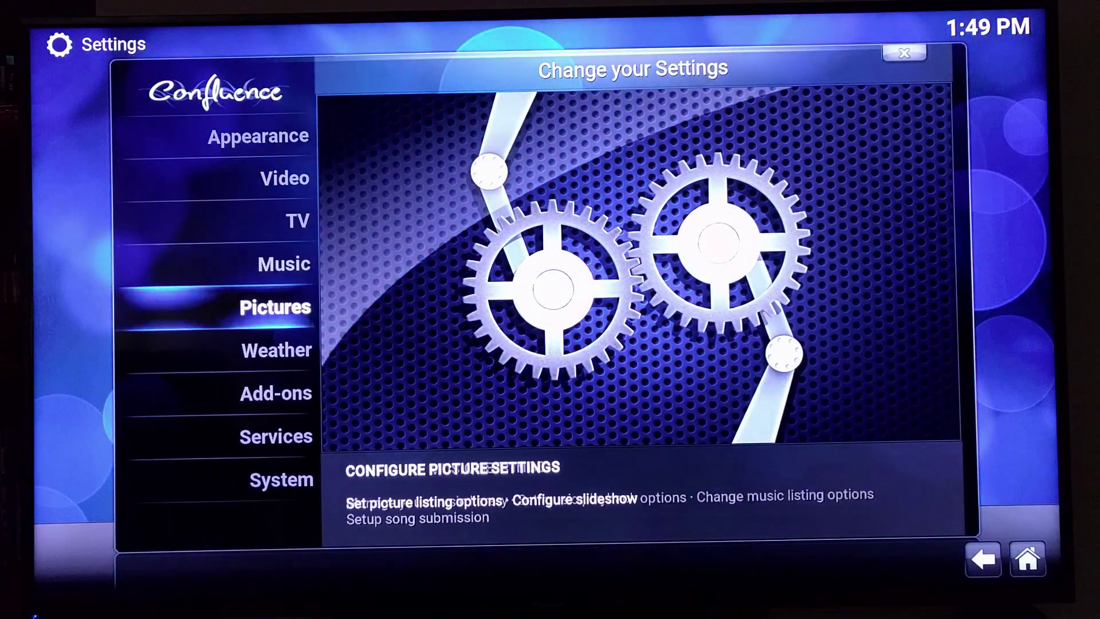
pyautogui.press('Return')
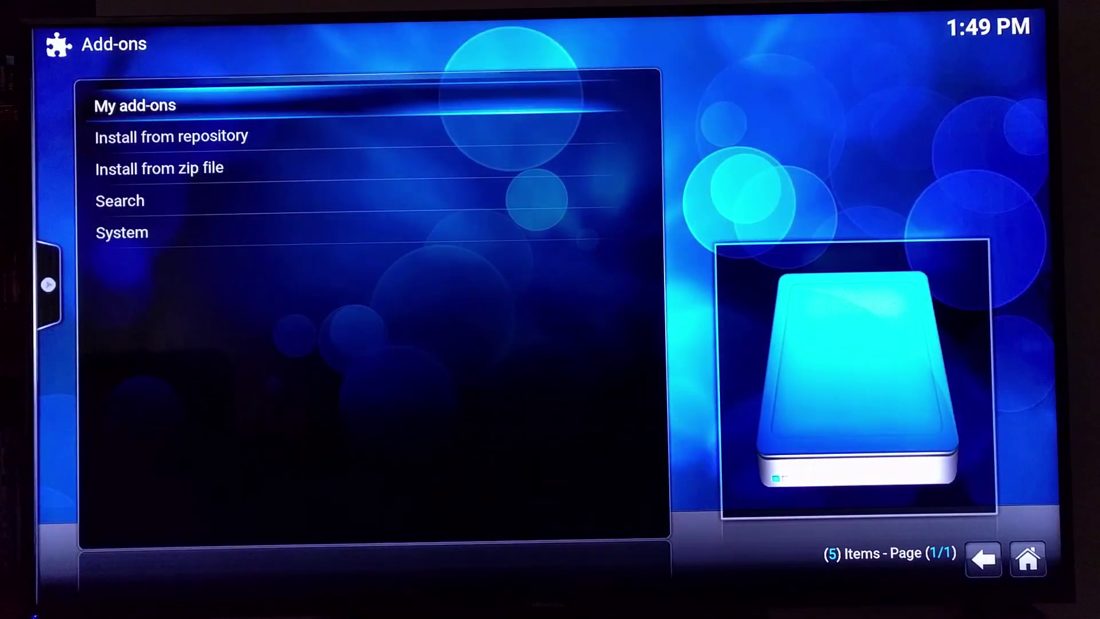
# - Open the PVR clients category under My add-ons
pyautogui.press('Return')
pyautogui.press('Down')
pyautogui.press('Down')
pyautogui.press('Down')
pyautogui.press('Down')
pyautogui.press('Down')
pyautogui.press('Down')
pyautogui.press('Down')
pyautogui.press('Down')
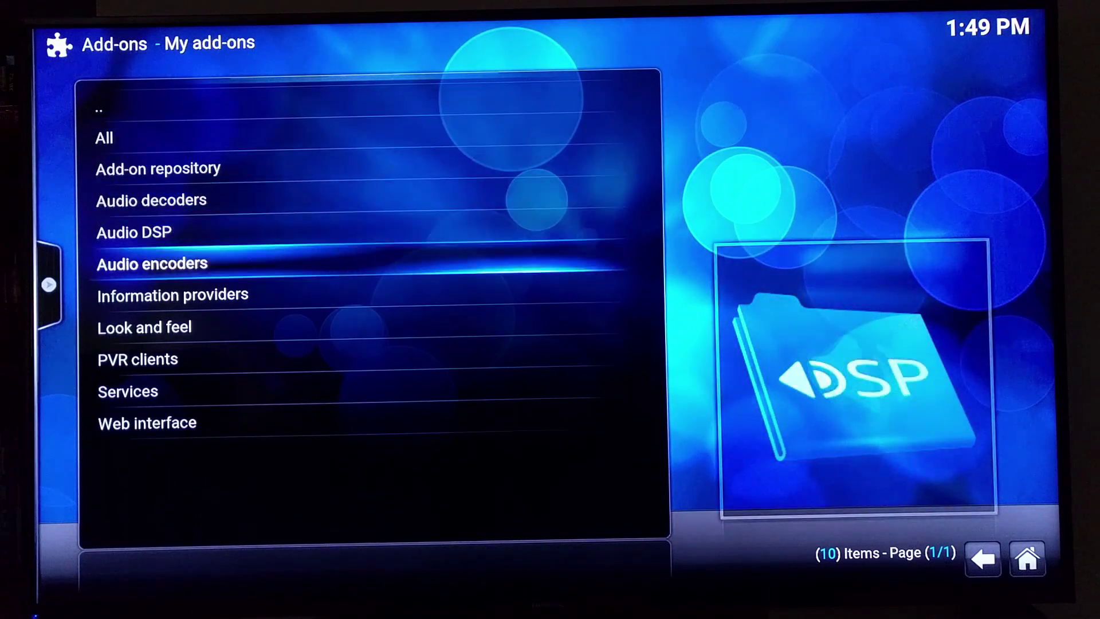
pyautogui.press('Return')
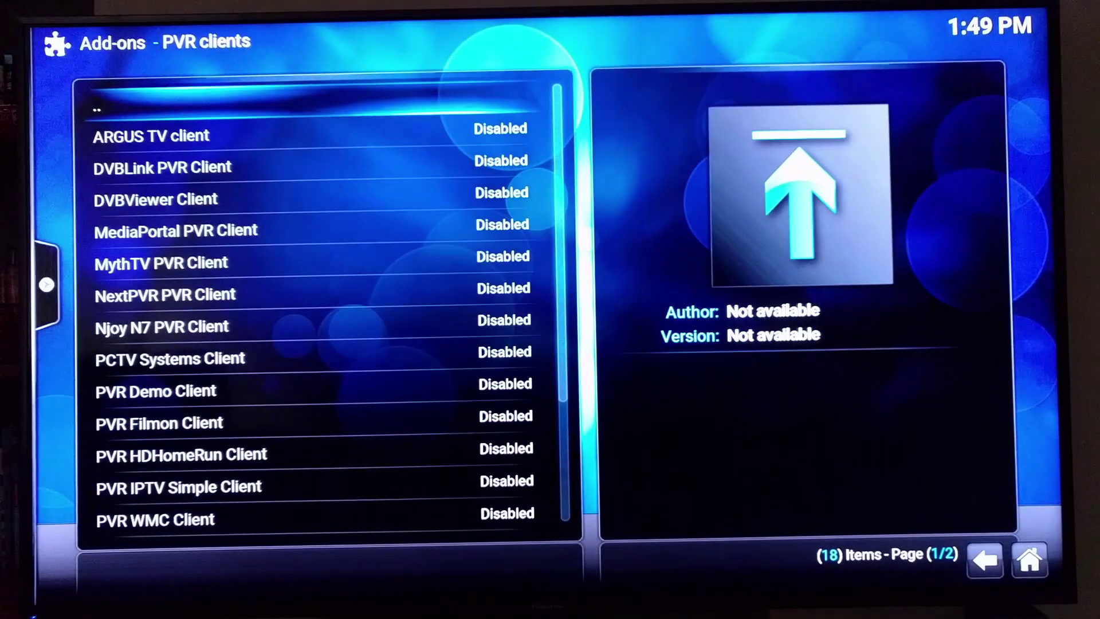
# - Open the MediaPortal PVR Client's add-on information and enable the add-on
pyautogui.press('Down')
pyautogui.press('Down')
pyautogui.press('Down')
pyautogui.press('Down')
pyautogui.press('Return')
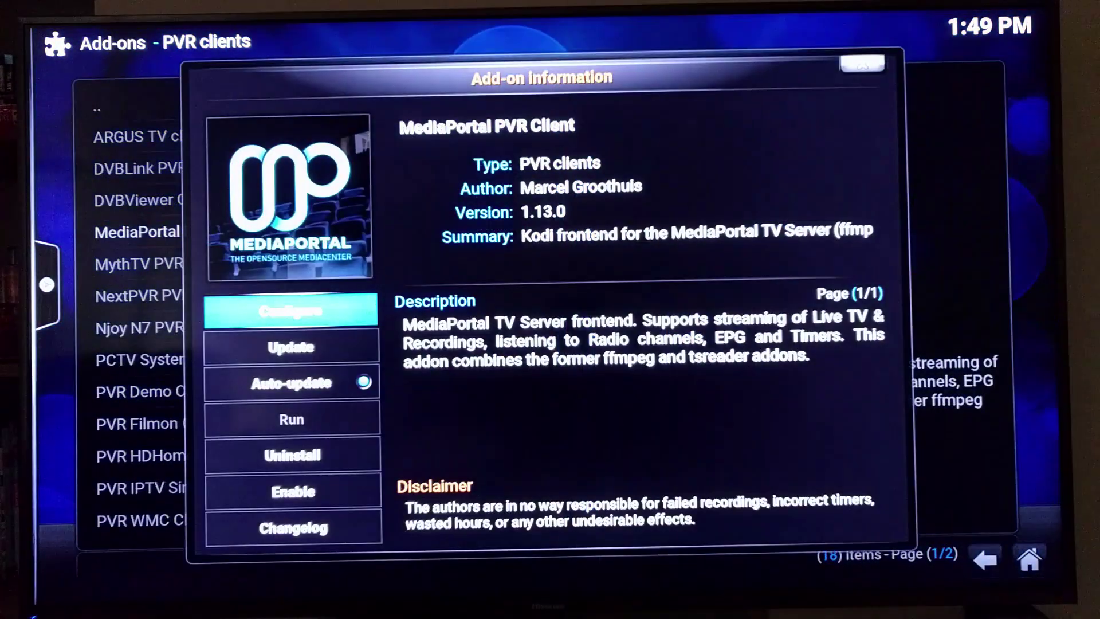
pyautogui.press('Down')
pyautogui.press('Down')
pyautogui.press('Down')
pyautogui.press('Down')
pyautogui.press('Down')
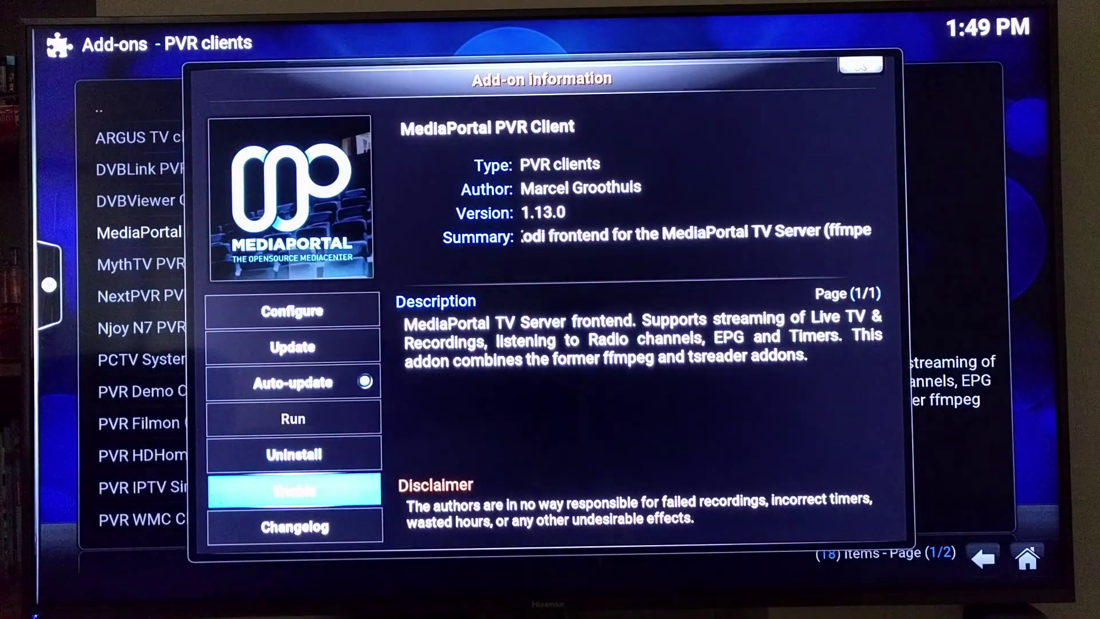
pyautogui.press('Return')
# - Review the MediaPortal PVR Client's Connection, MediaPortal and Playback settings, and return to the main settings without changing them
pyautogui.press('Up')
pyautogui.press('Up')
pyautogui.press('Up')
pyautogui.press('Up')
pyautogui.press('Up')
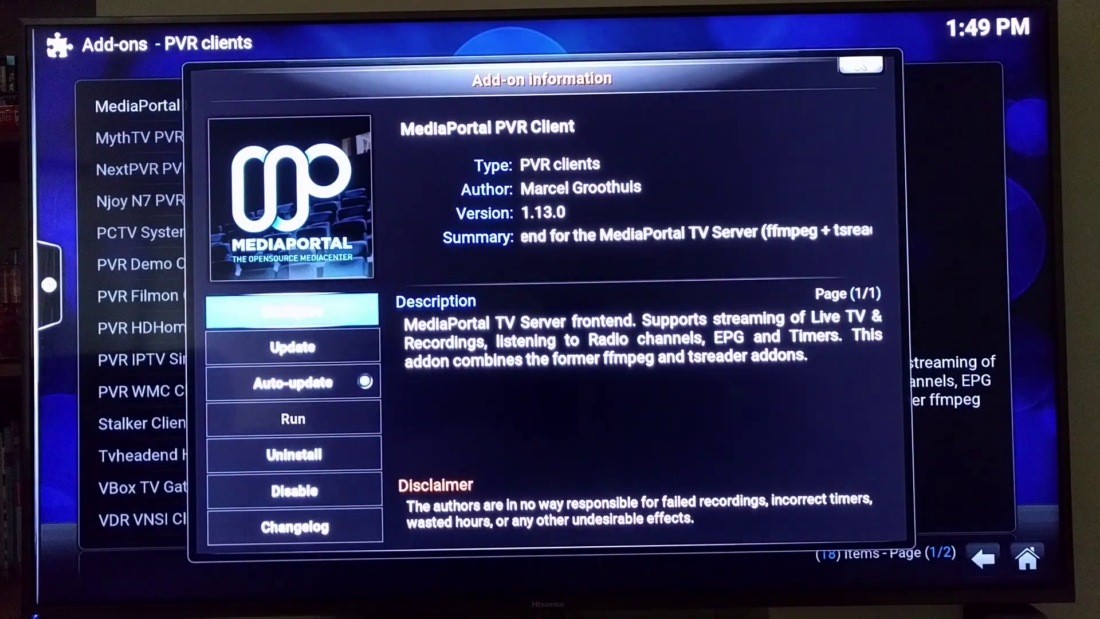
pyautogui.press('Return')
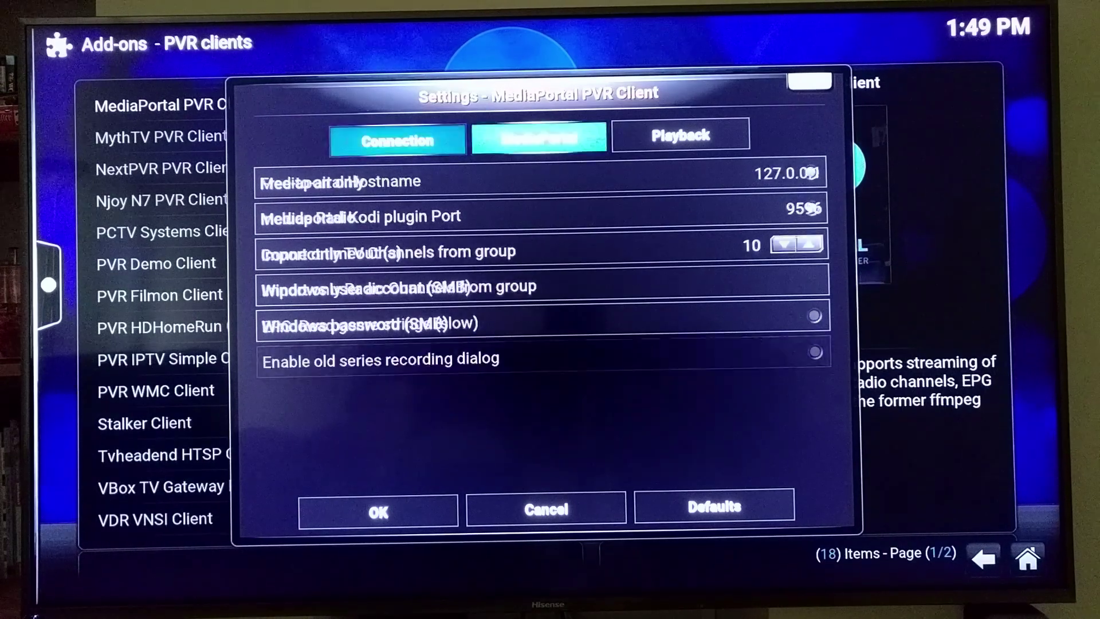
pyautogui.press('Down')
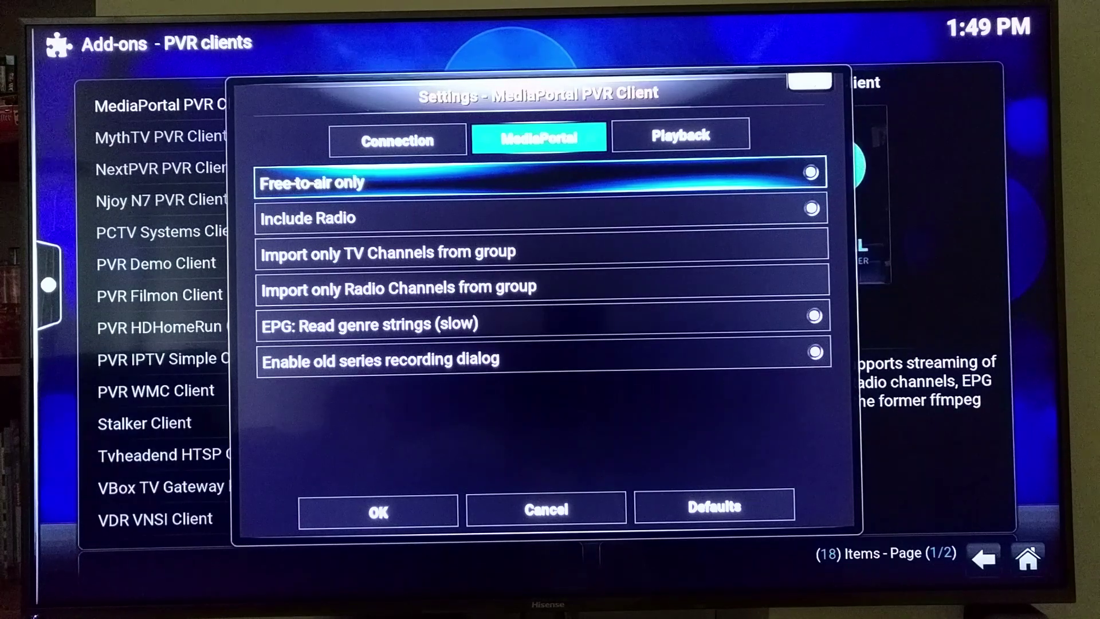
pyautogui.press('Up')
pyautogui.press('Right')
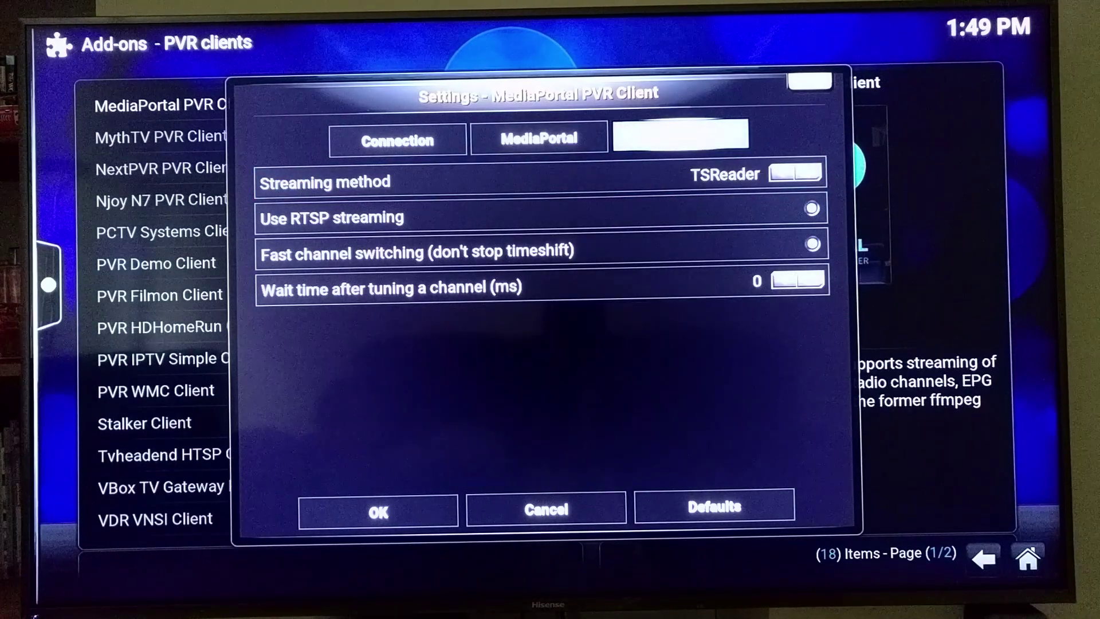
pyautogui.press('BackSpace')
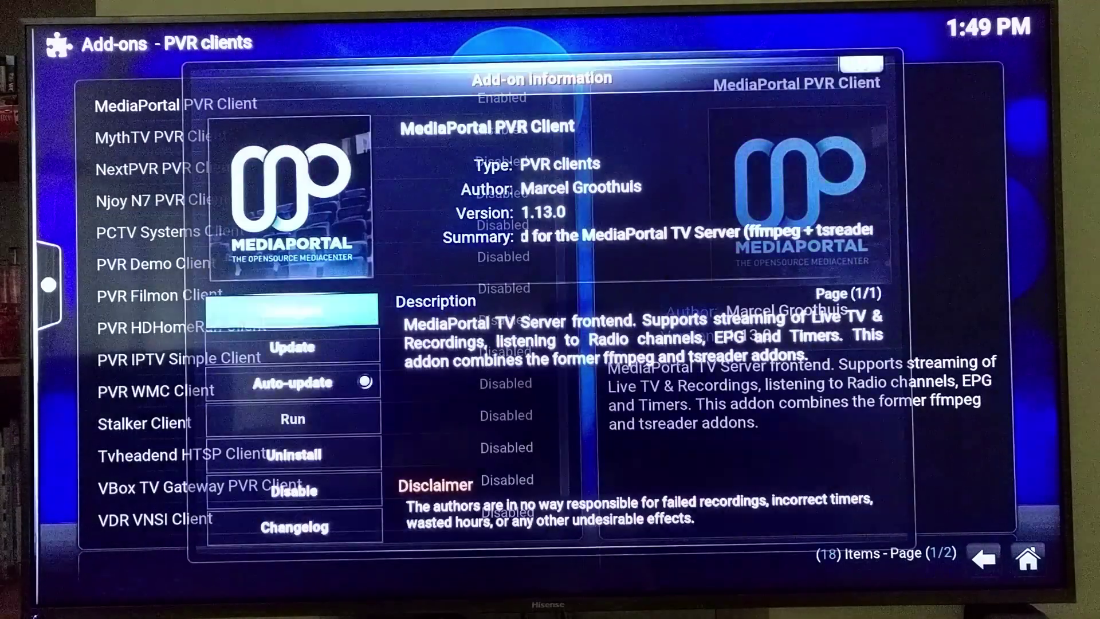
pyautogui.press('BackSpace')
pyautogui.press('BackSpace')
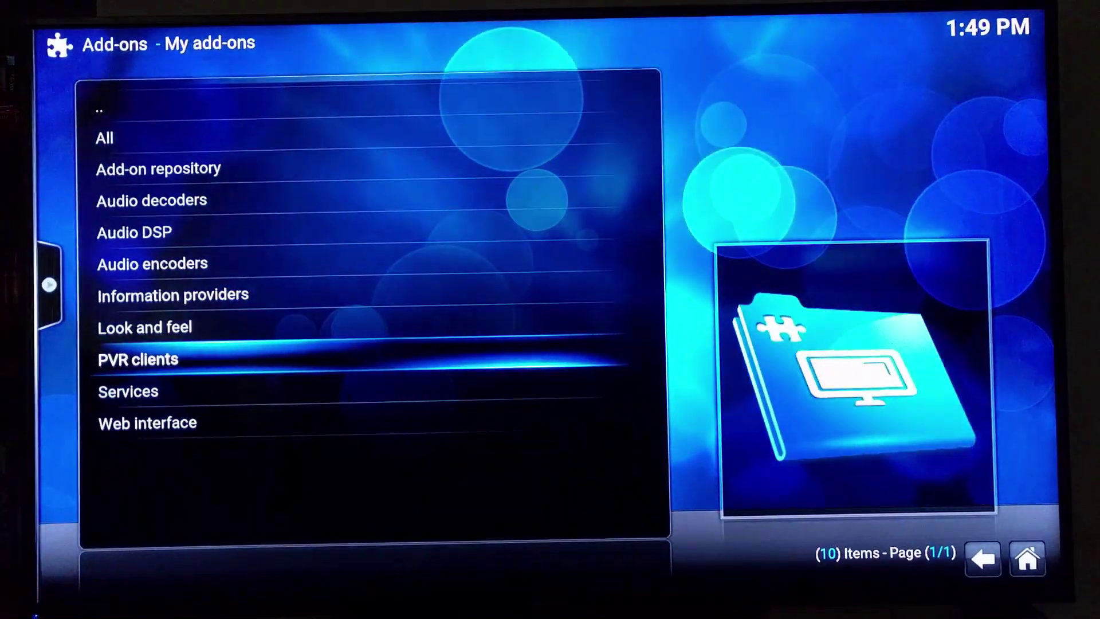
pyautogui.press('BackSpace')
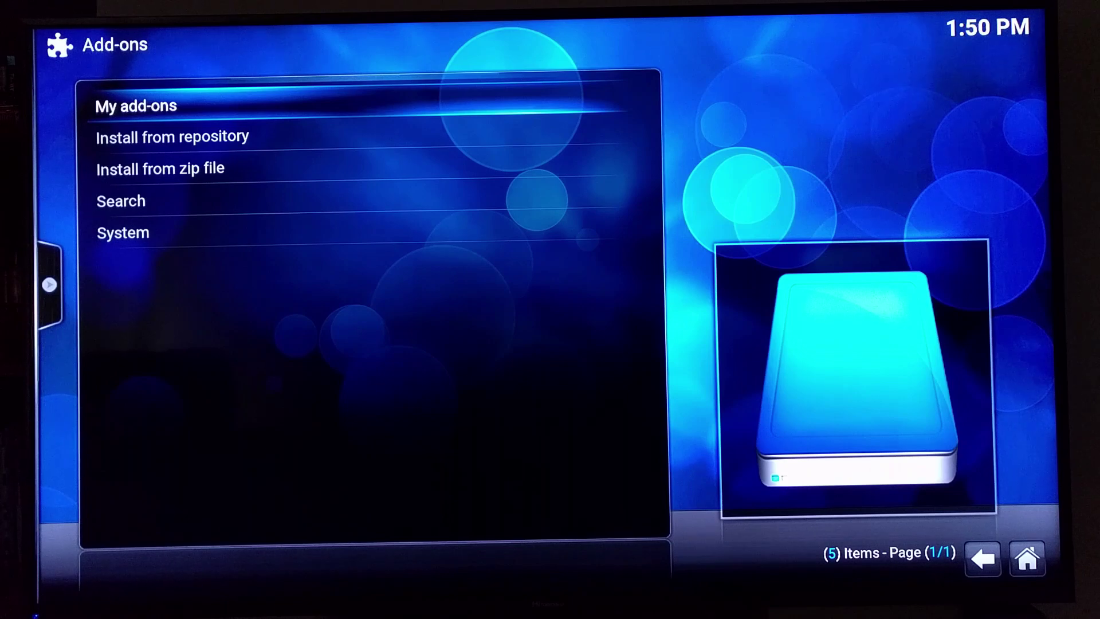
pyautogui.press('BackSpace')
# - Enable the PVR features in the General section of the TV settings
pyautogui.press('Up')
pyautogui.press('Up')
pyautogui.press('Up')
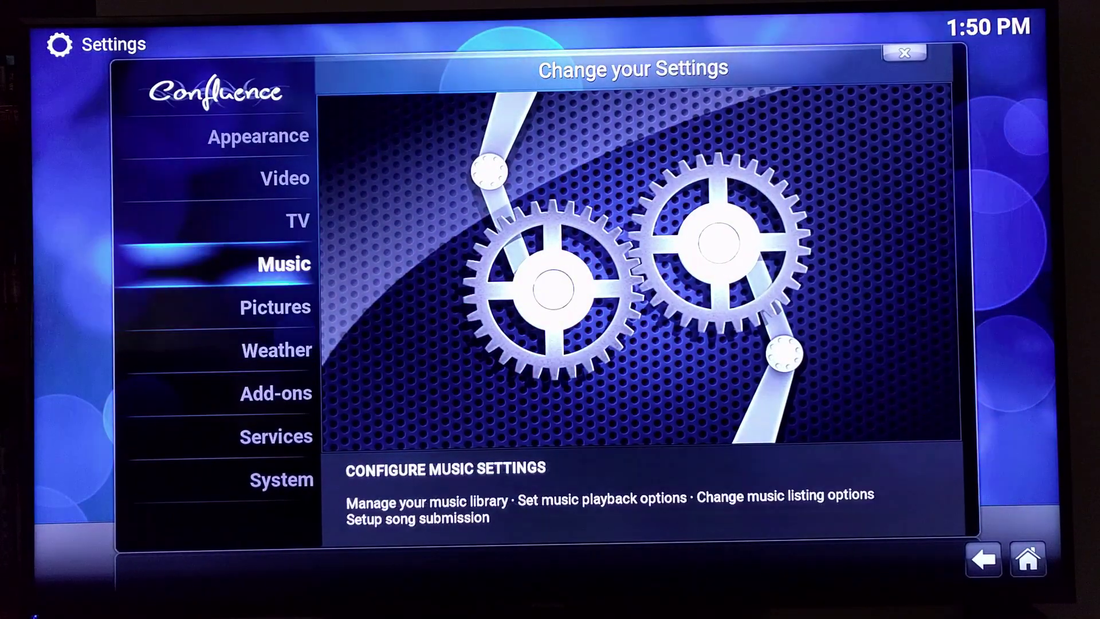
pyautogui.press('Up')
pyautogui.press('Return')
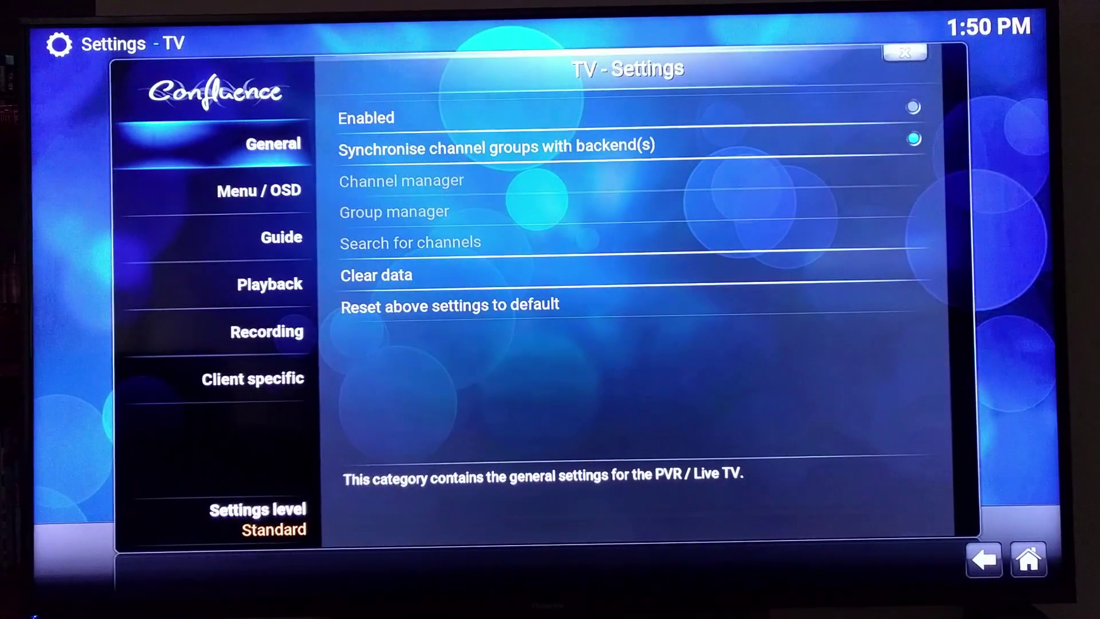
pyautogui.press('Right')
pyautogui.press('Return')
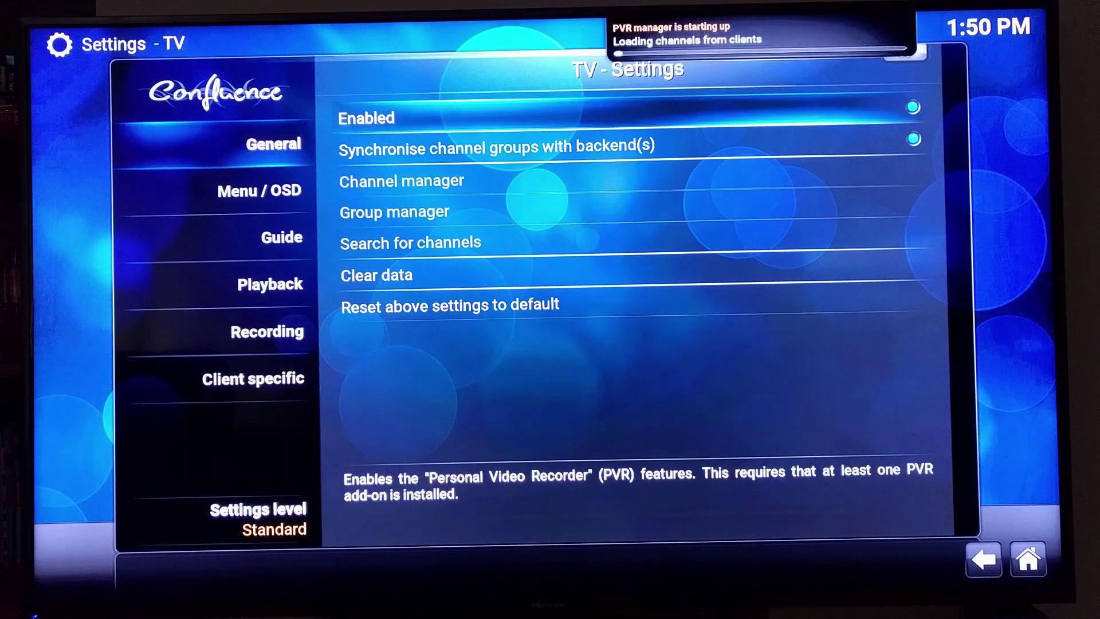
# - Leave the settings, open the TV channel list from the home screen and play BBC ONE West
pyautogui.press('Escape')
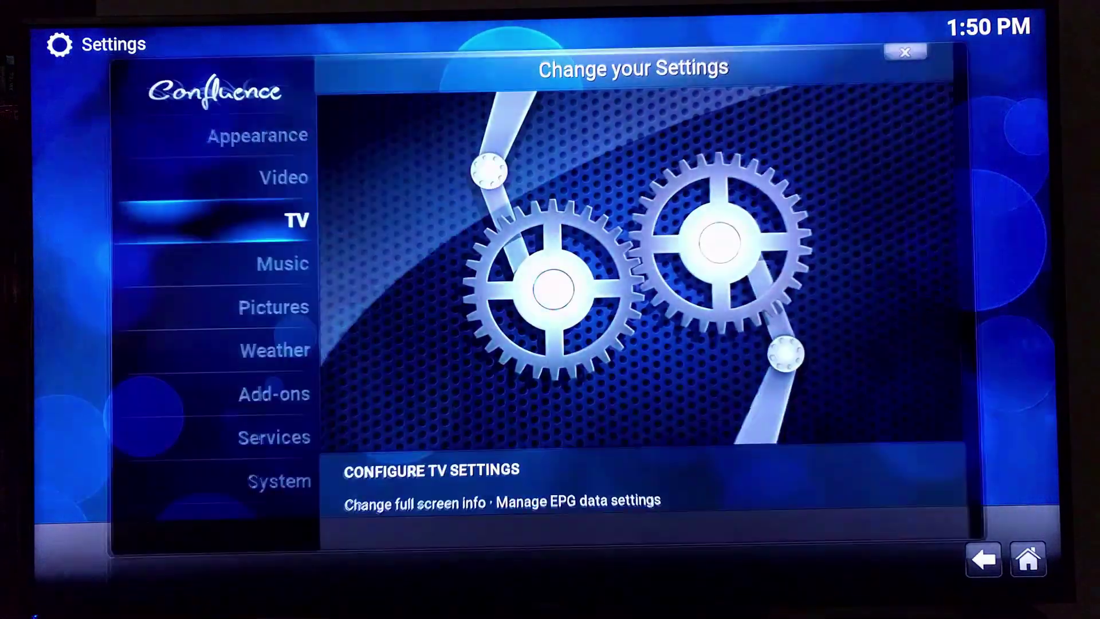
pyautogui.press('Escape')
pyautogui.press('Left')
pyautogui.press('Left')
pyautogui.press('Down')
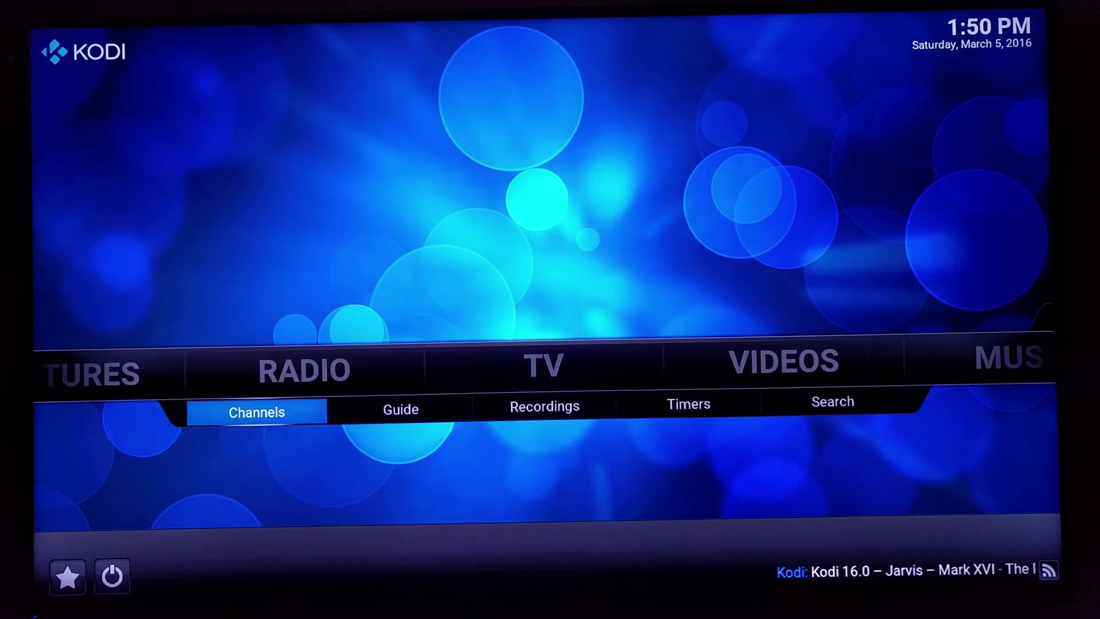
pyautogui.press('Return')
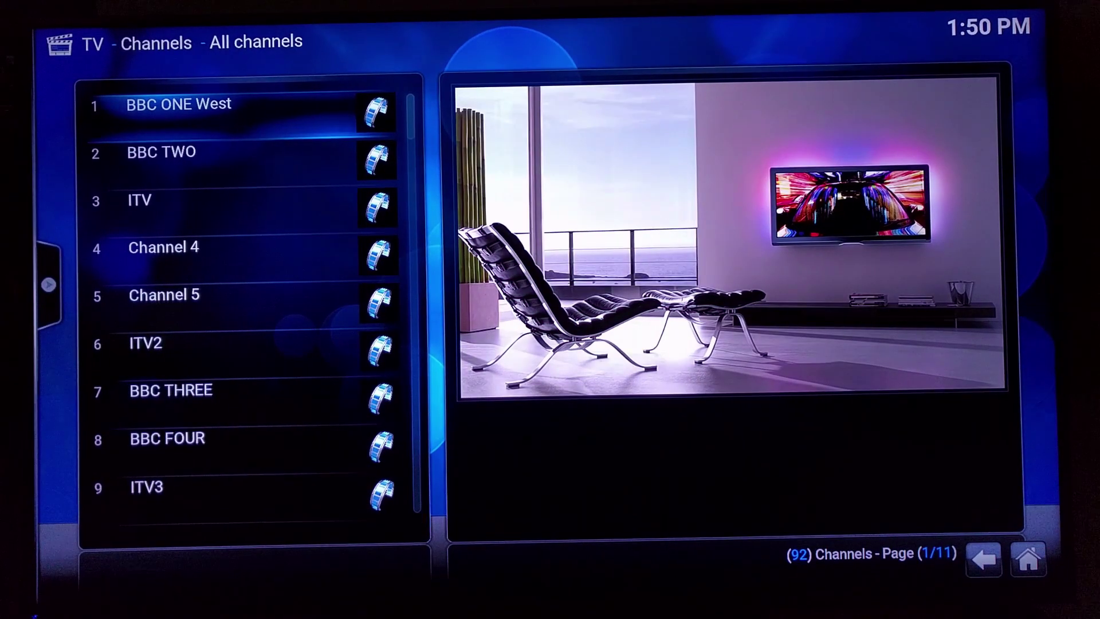
pyautogui.press('Return')
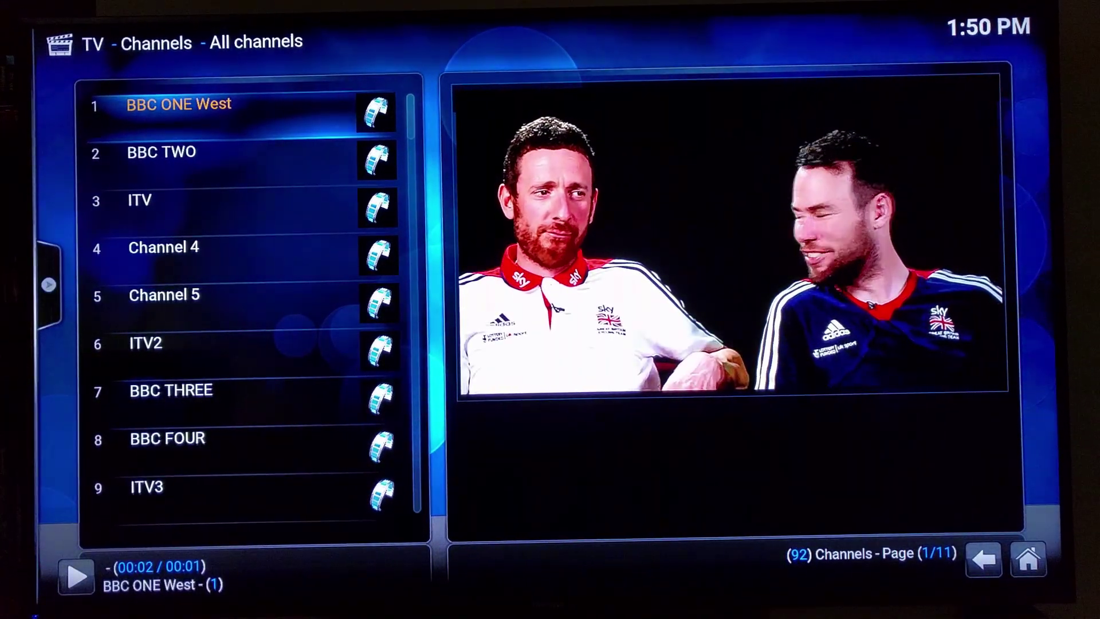
# - Switch live playback to Channel 5 in the channel list
pyautogui.press('Down')
pyautogui.press('Down')
pyautogui.press('Down')
pyautogui.press('Down')
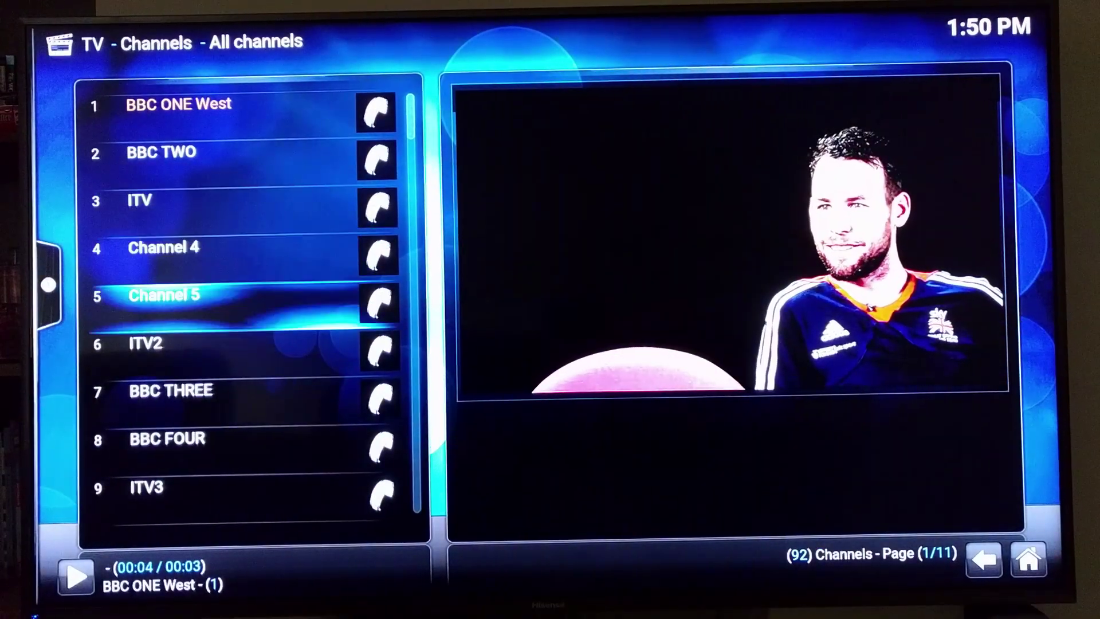
pyautogui.press('Return')
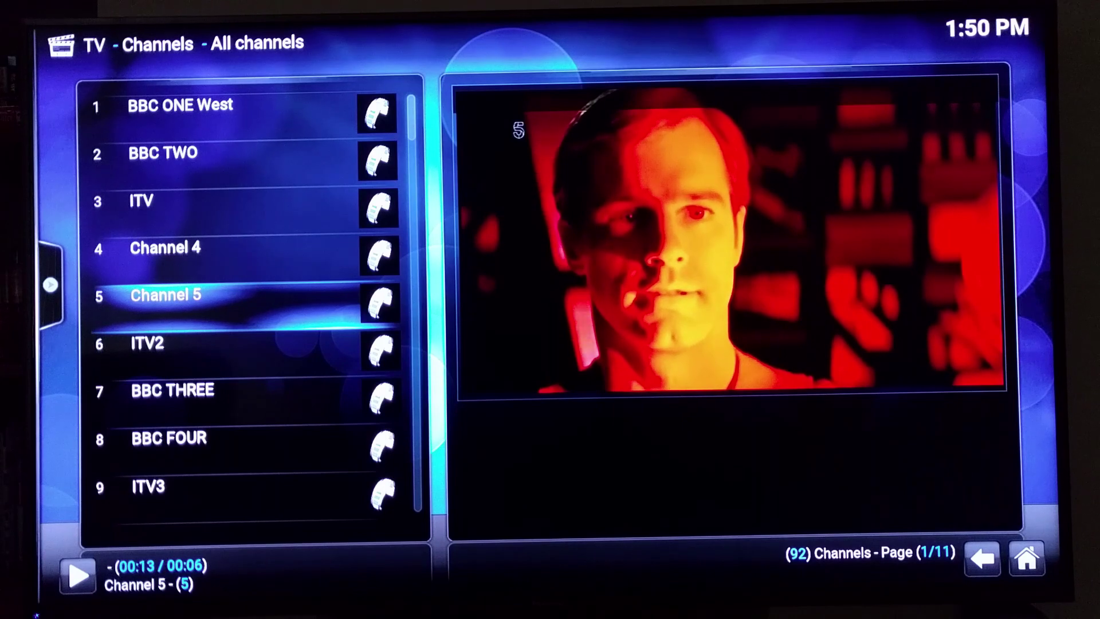
# - Browse further down the full channel list and play BBC ONE HD
pyautogui.press('Down')
pyautogui.press('Down')
pyautogui.press('Down')
pyautogui.press('Down')
pyautogui.press('Down')
pyautogui.press('Down')
pyautogui.press('Down')
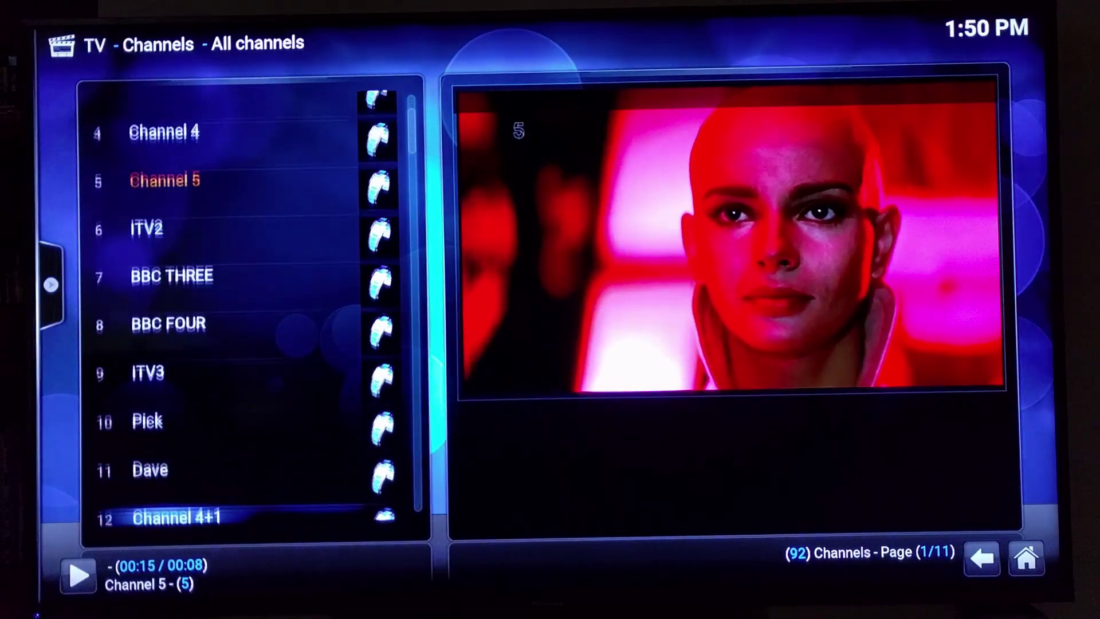
pyautogui.press('Down')
pyautogui.press('Down')
pyautogui.press('Down')
pyautogui.press('Down')
pyautogui.press('Down')
pyautogui.press('Down')
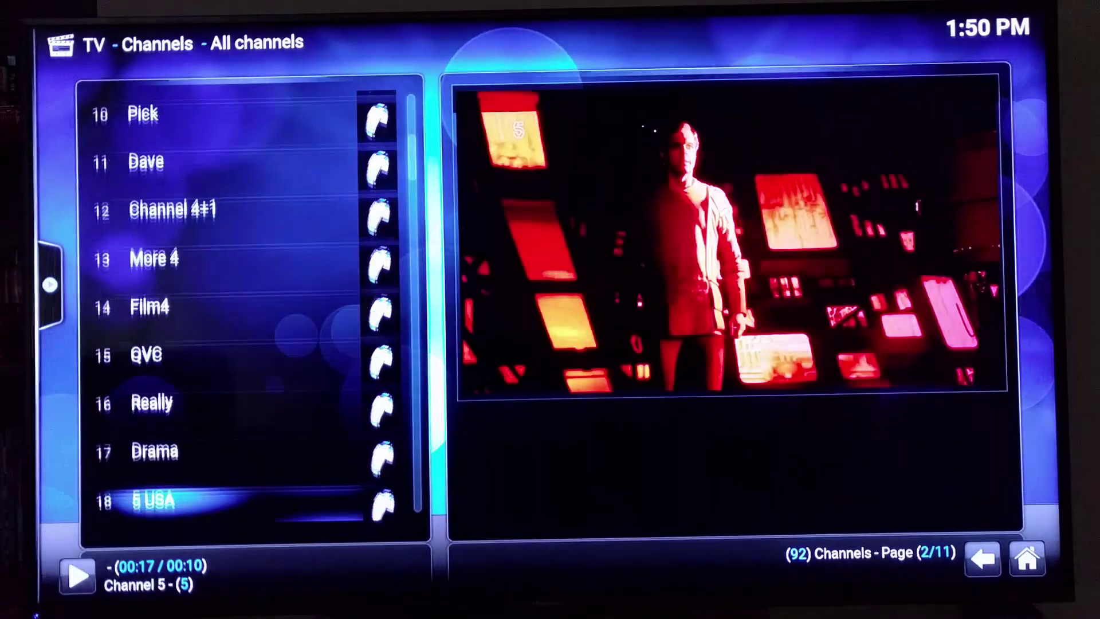
pyautogui.press('Down')
pyautogui.press('Down')
pyautogui.press('Down')
pyautogui.press('Down')
pyautogui.press('Down')
pyautogui.press('Down')
pyautogui.press('Down')
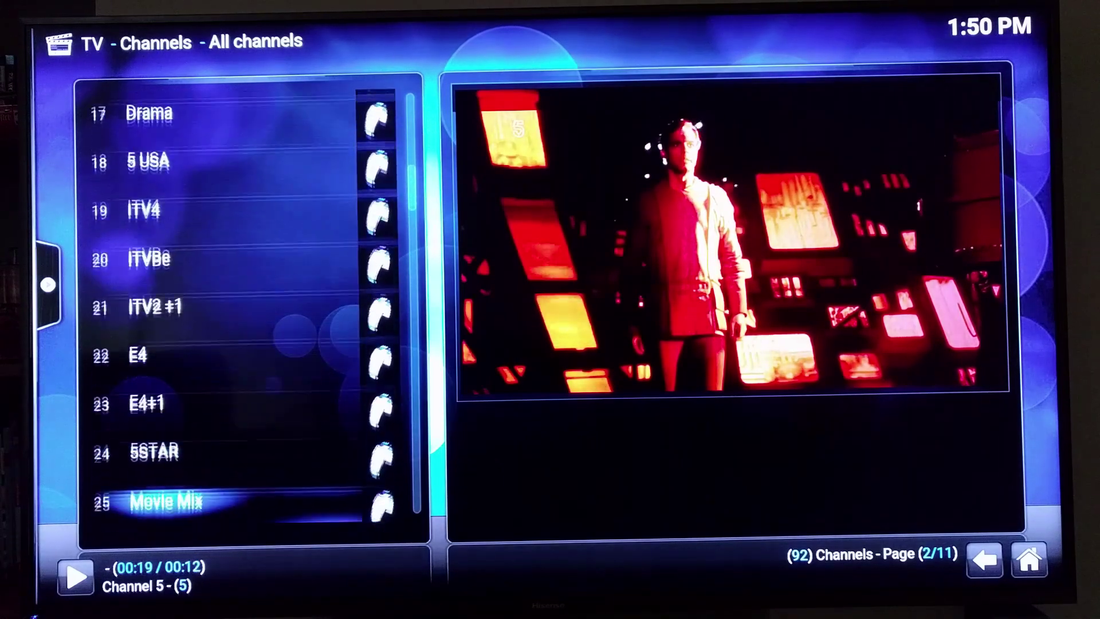
pyautogui.press('Down')
pyautogui.press('Down')
pyautogui.press('Down')
pyautogui.press('Down')
pyautogui.press('Down')
pyautogui.press('Down')
pyautogui.press('Down')
pyautogui.press('Down')
pyautogui.press('Down')
pyautogui.press('Down')
pyautogui.press('Down')
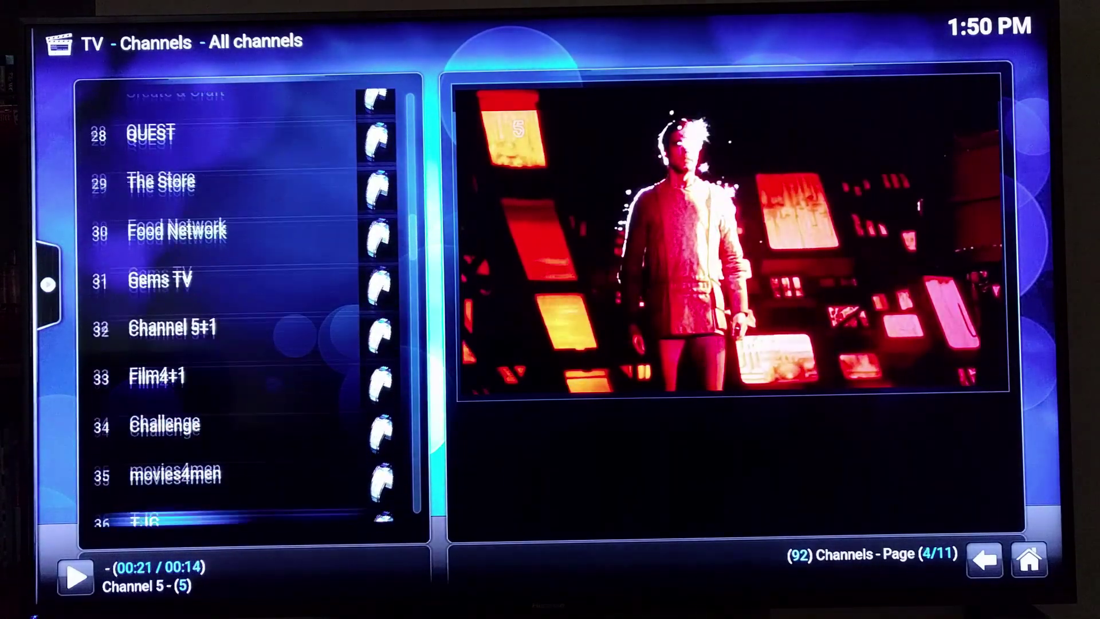
pyautogui.press('Down')
pyautogui.press('Down')
pyautogui.press('Down')
pyautogui.press('Down')
pyautogui.press('Down')
pyautogui.press('Down')
pyautogui.press('Down')
pyautogui.press('Down')
pyautogui.press('Down')
pyautogui.press('Down')
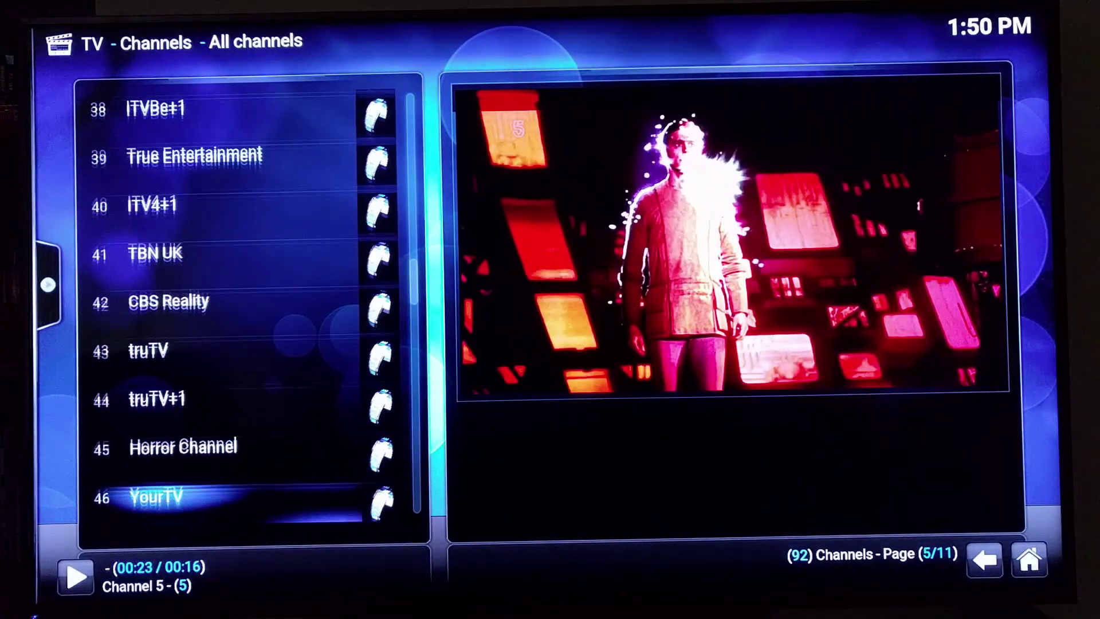
pyautogui.press('Down')
pyautogui.press('Down')
pyautogui.press('Down')
pyautogui.press('Up')
pyautogui.press('Up')
pyautogui.press('Return')
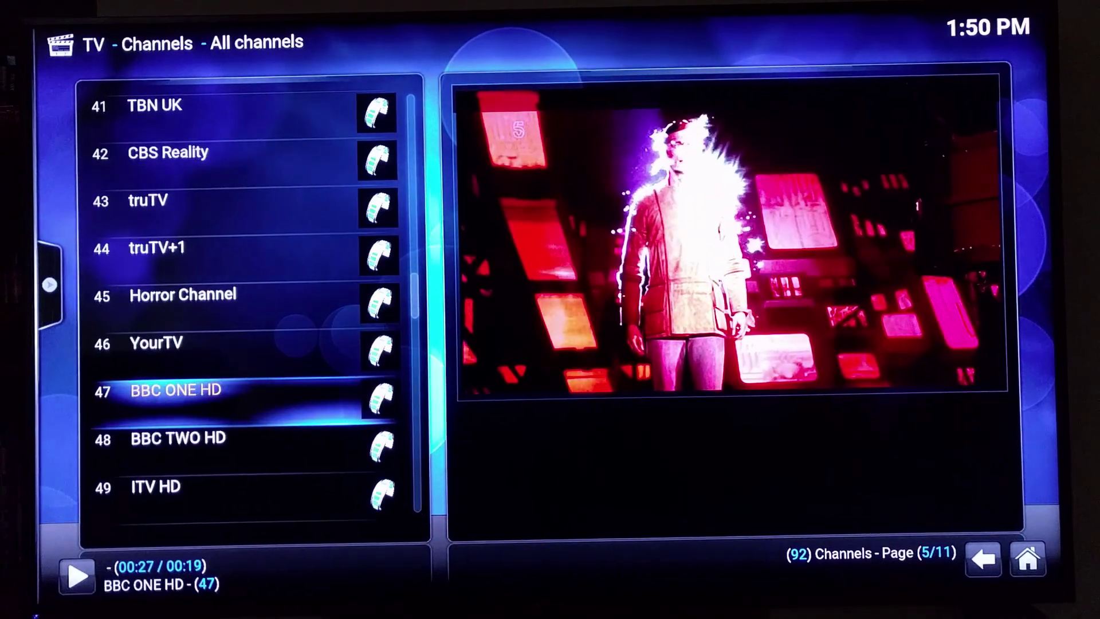